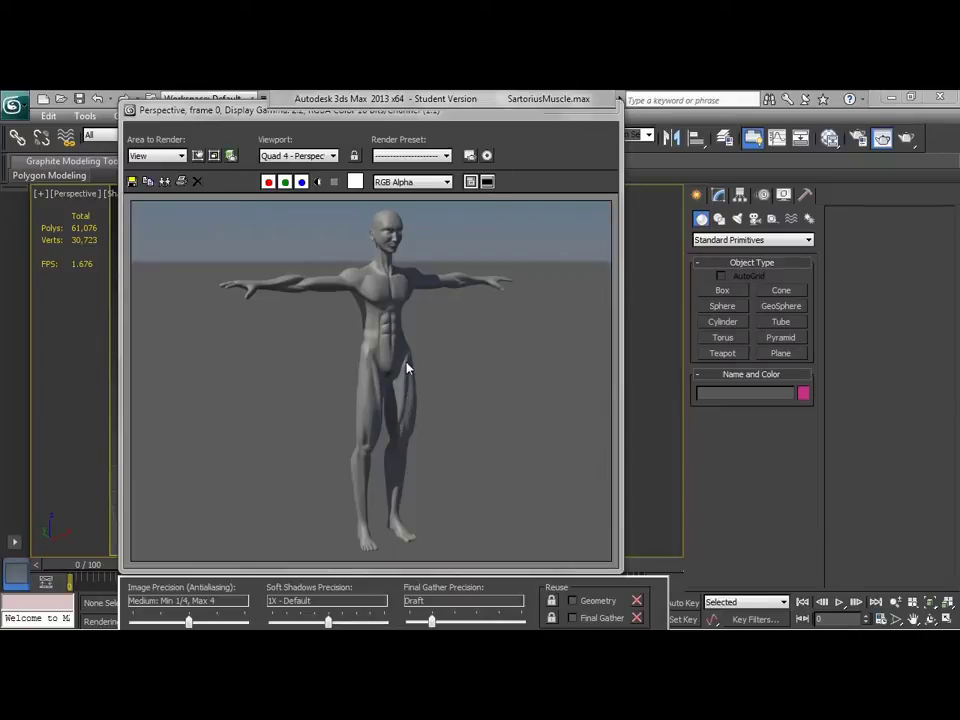
Close the render and activate Push/Pull paint deformation on the Gambler Body's Editable Poly level
left_click(597, 116)
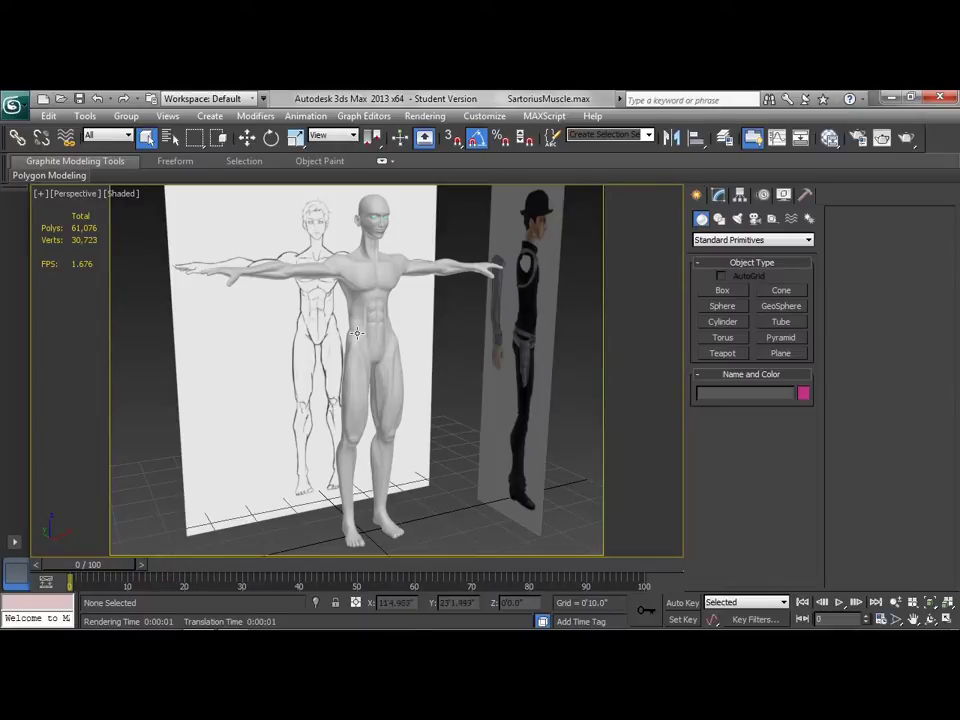
left_click(357, 386)
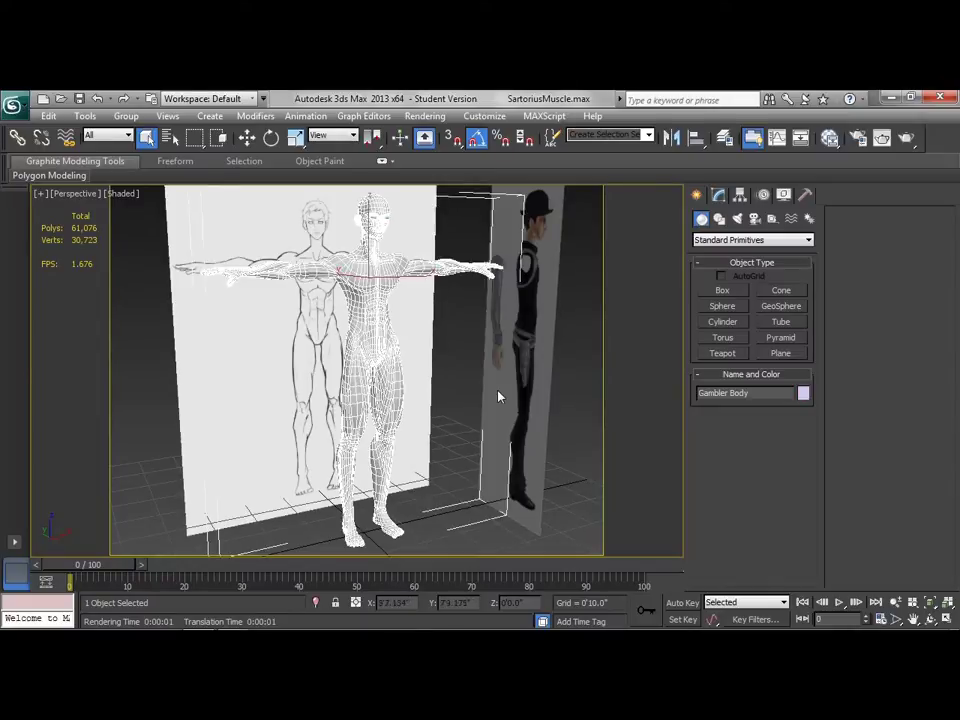
left_click(719, 196)
left_click(730, 268)
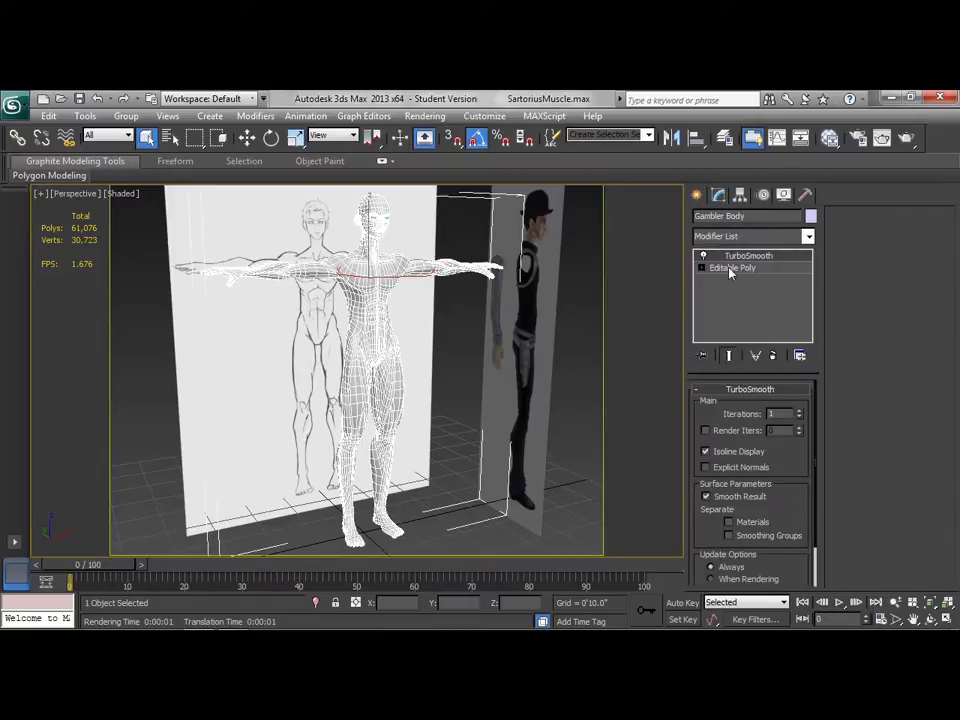
scroll(955, 472, "down", 5)
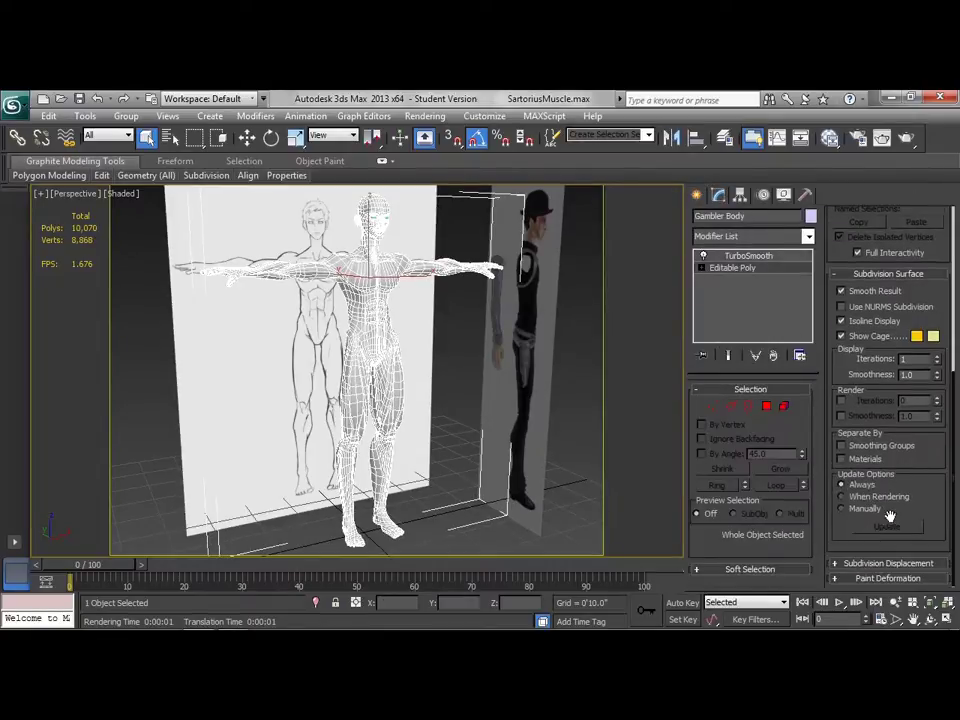
left_click(845, 580)
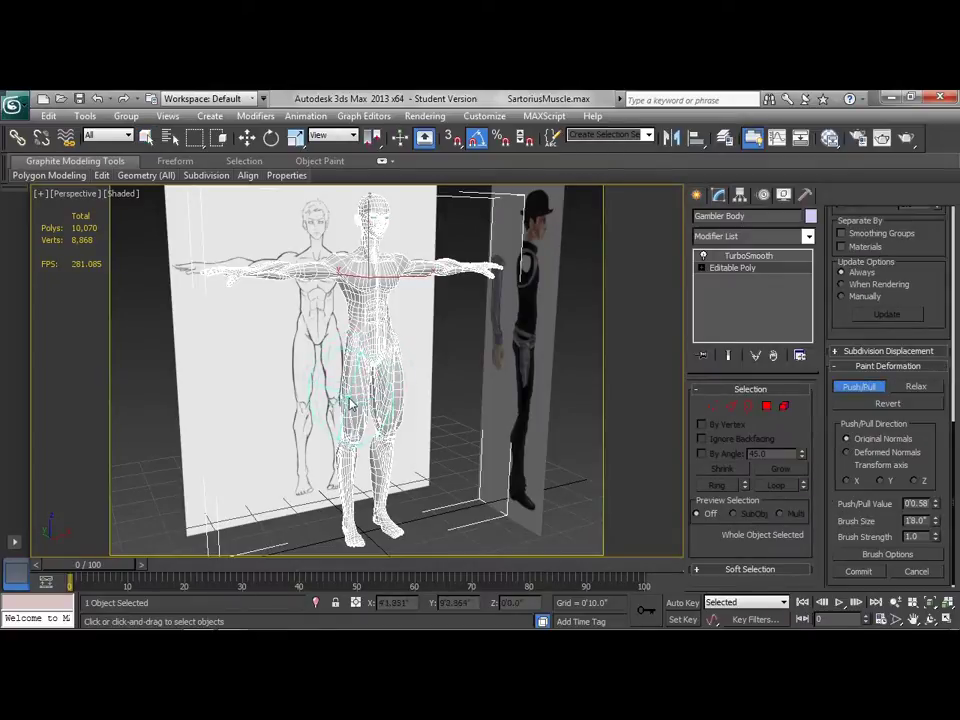
Turn on mirroring across the X axis in the paint deformation brush options
left_click(870, 554)
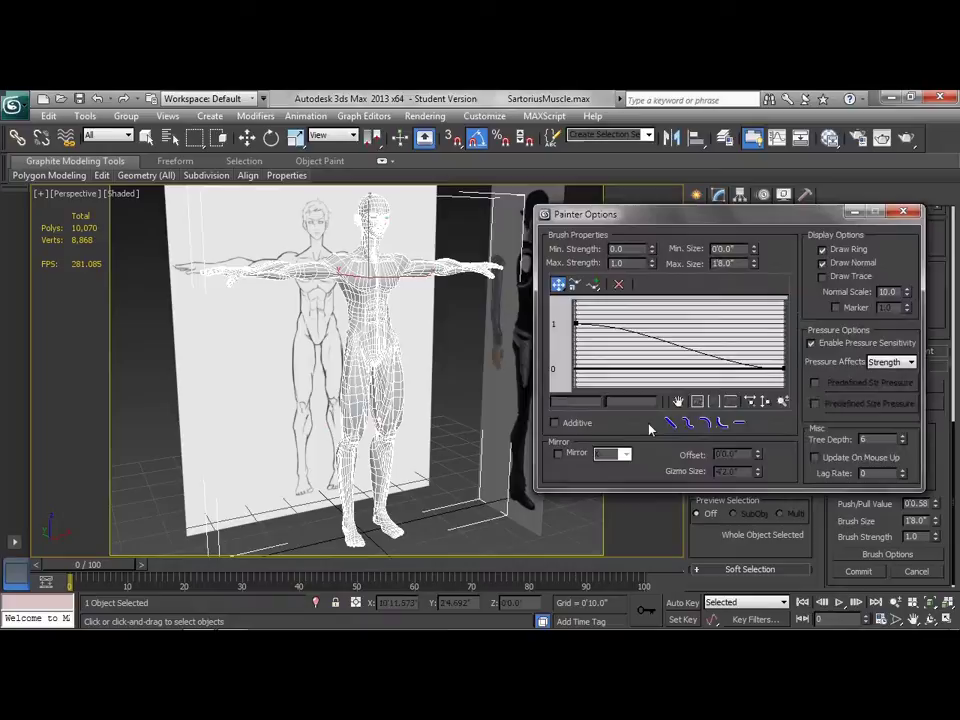
left_click(562, 454)
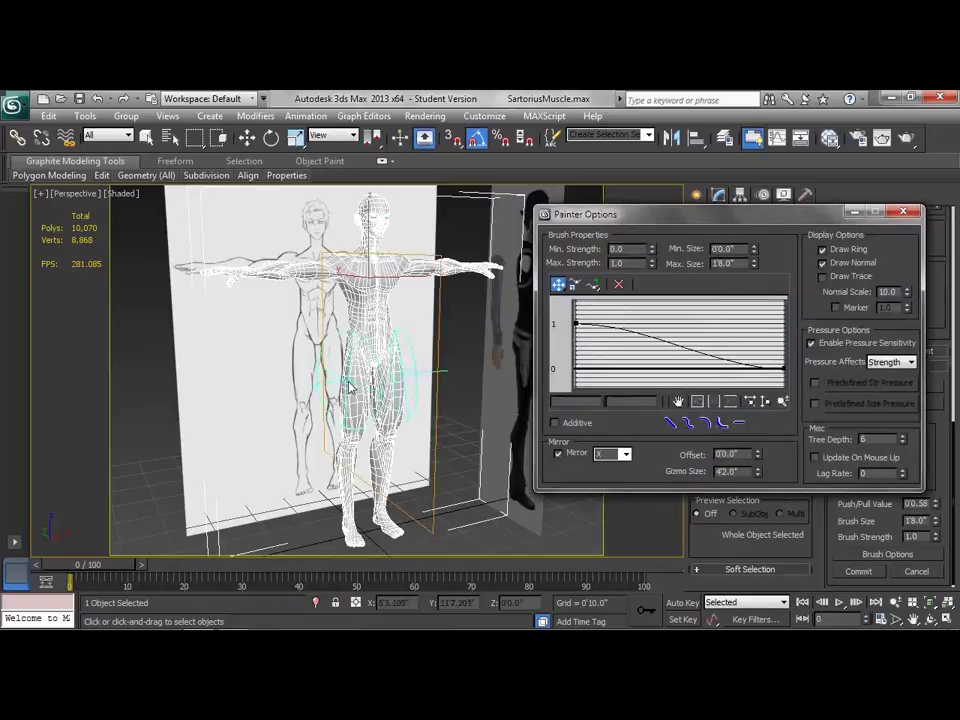
left_click(903, 212)
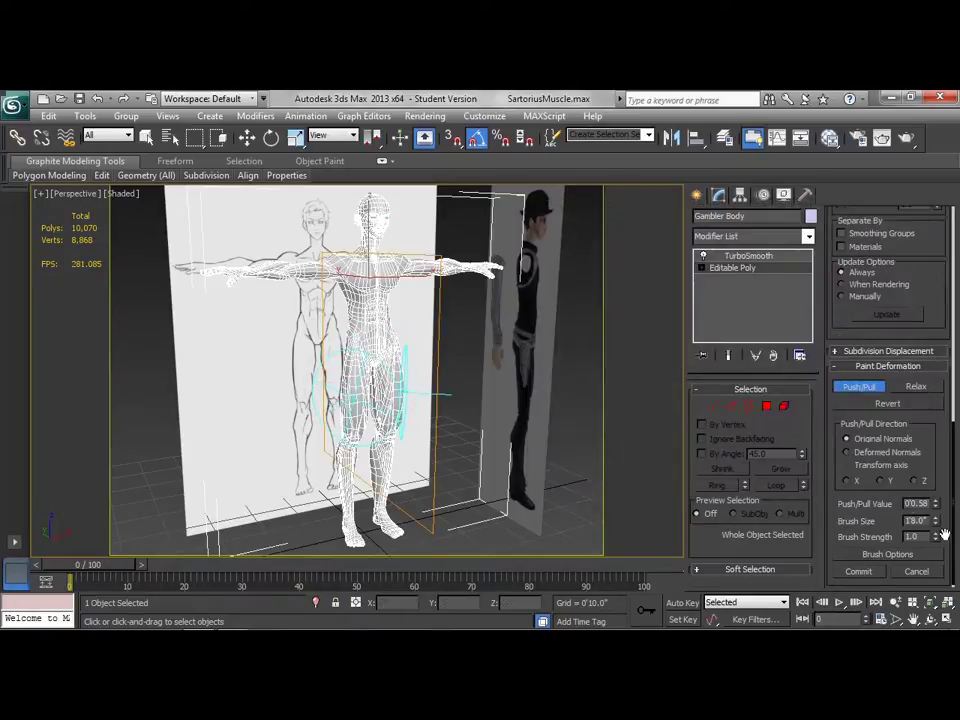
Set the deformation brush to a size of 2.0", a push/pull value of about -0.16" and a strength of 0.17
scroll(396, 401, "up", 6)
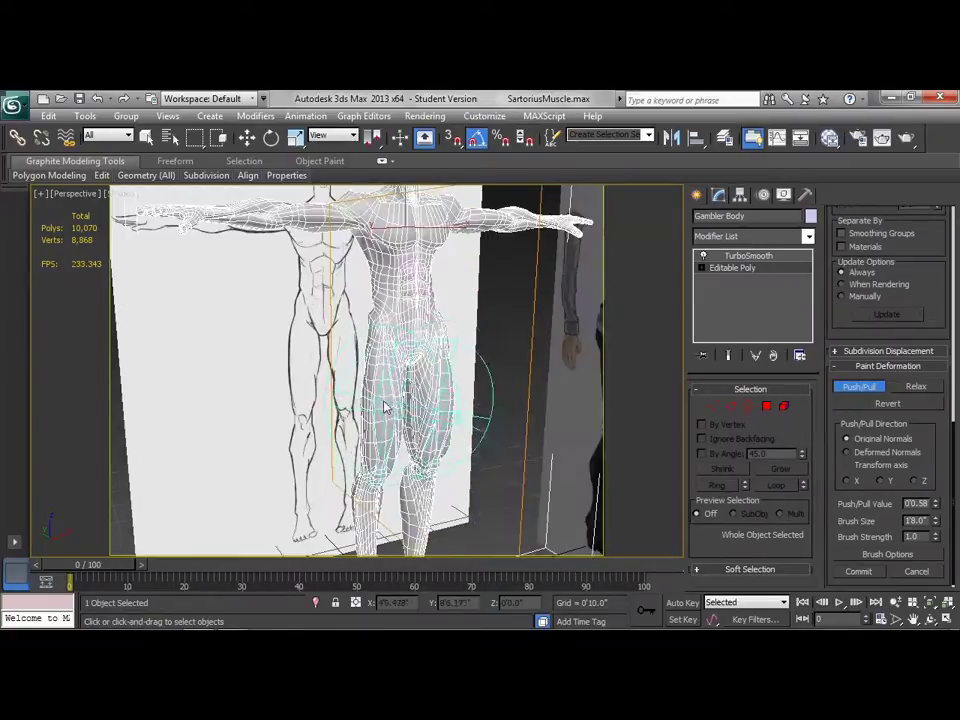
mouse_move(408, 410)
middle_mouse_down("alt")
mouse_move(381, 392)
mouse_move(385, 405)
middle_mouse_up("alt")
left_click_drag(936, 527, 938, 590)
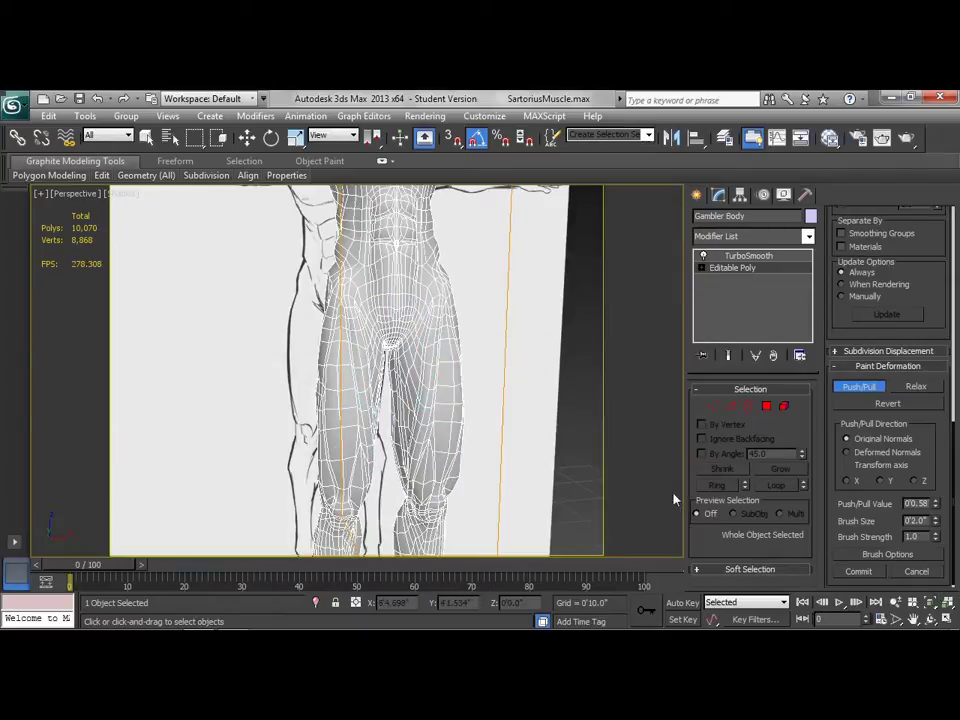
left_click_drag(936, 513, 936, 526)
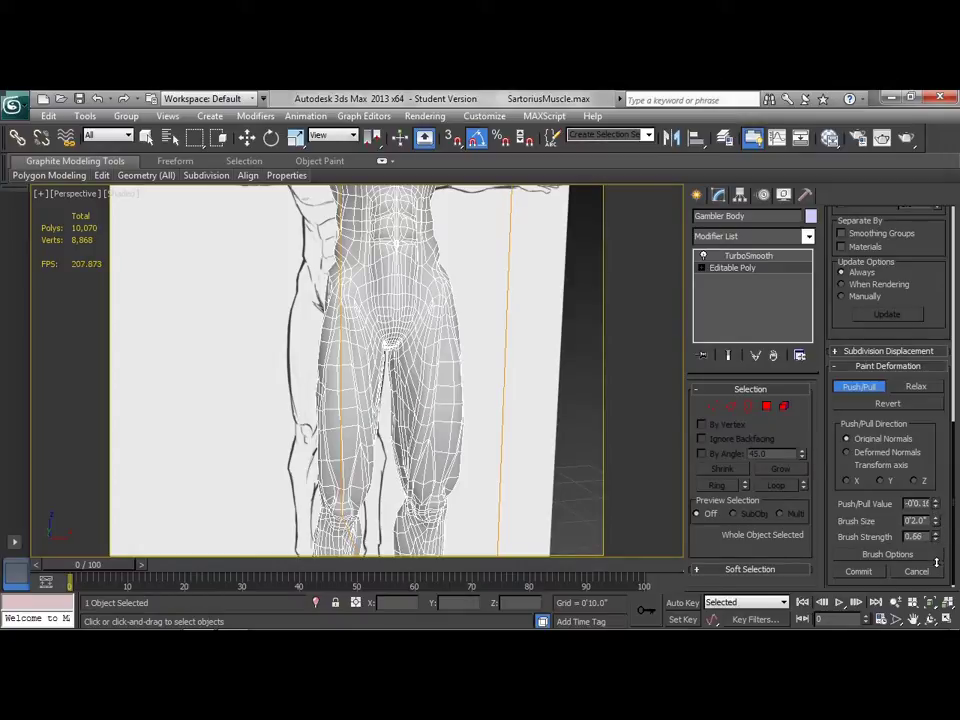
left_click_drag(936, 597, 936, 602)
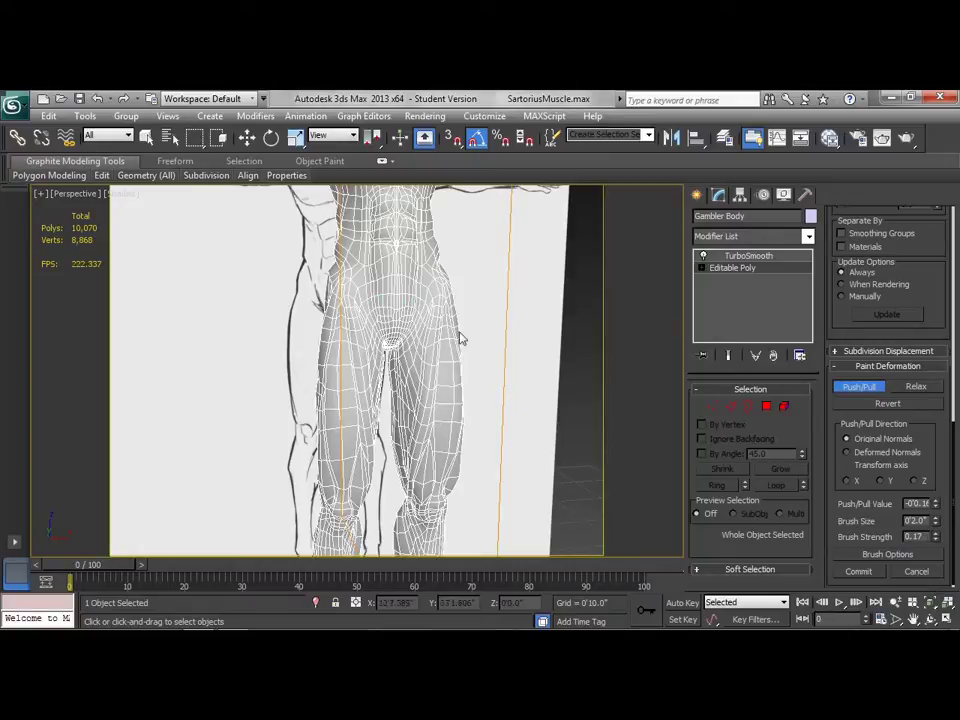
Push the surface inward along the inner thighs of both legs to define the sartorius muscle
middle_click_drag(418, 318, 465, 356, "alt")
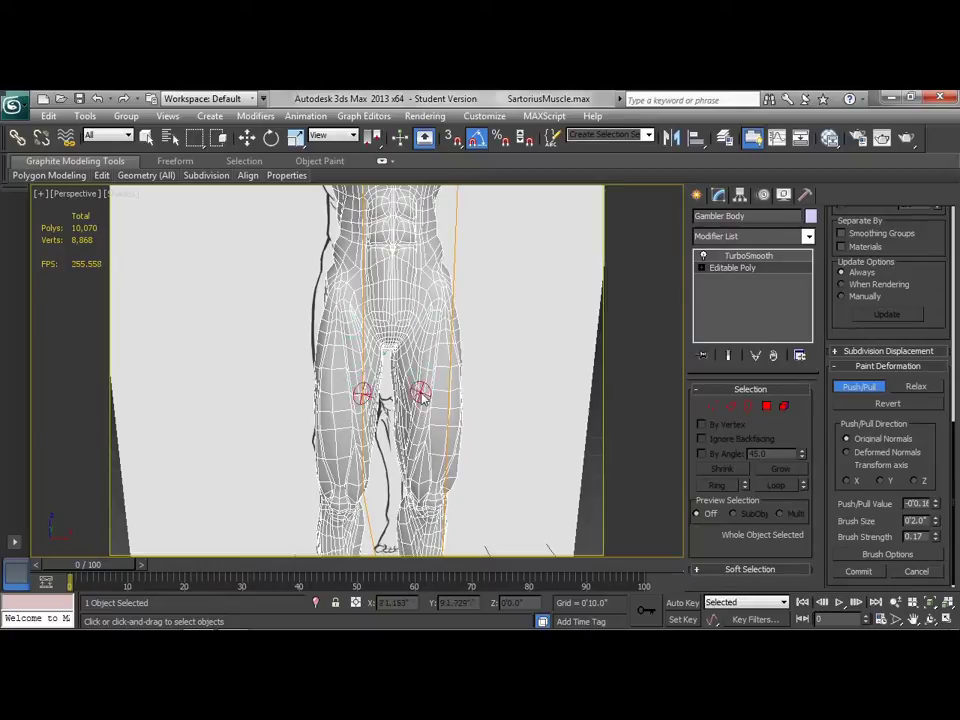
mouse_move(420, 418)
middle_mouse_down("alt")
mouse_move(428, 392)
mouse_move(470, 383)
mouse_move(353, 340)
middle_mouse_up("alt")
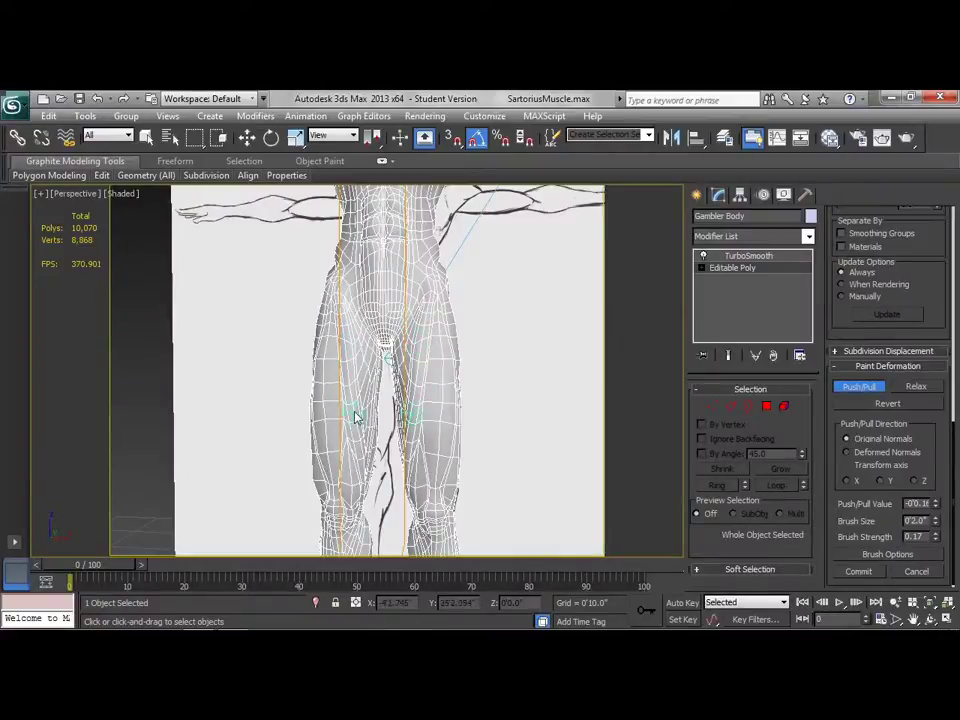
mouse_move(355, 418)
middle_mouse_down("alt")
mouse_move(375, 452)
mouse_move(491, 444)
mouse_move(424, 446)
middle_mouse_up("alt")
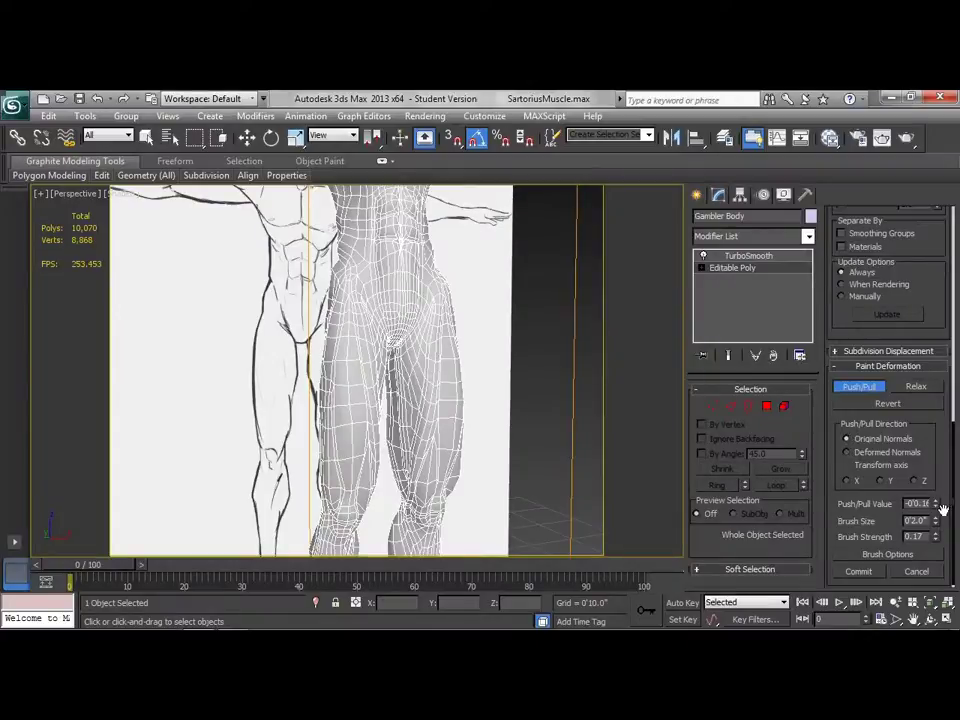
Set the push/pull value to about 0.21" and build up the muscle volume on the front of both thighs
left_click_drag(936, 504, 933, 475)
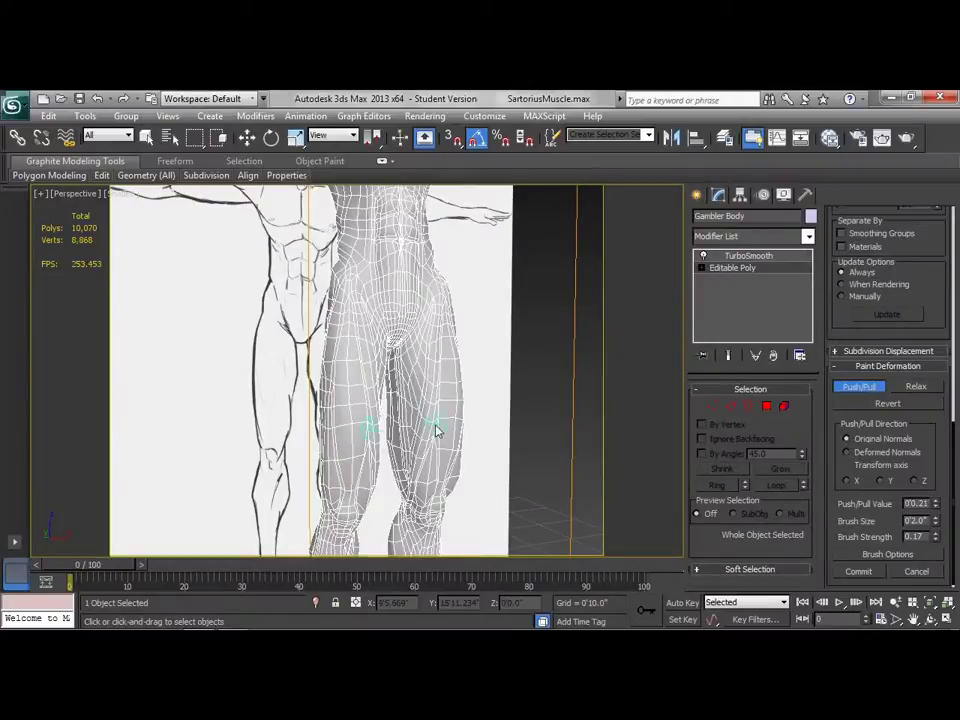
middle_click_drag(349, 385, 324, 381, "alt")
mouse_move(343, 433)
middle_mouse_down("alt")
mouse_move(470, 428)
mouse_move(345, 405)
mouse_move(491, 444)
mouse_move(420, 452)
mouse_move(343, 385)
mouse_move(463, 411)
mouse_move(375, 350)
middle_mouse_up("alt")
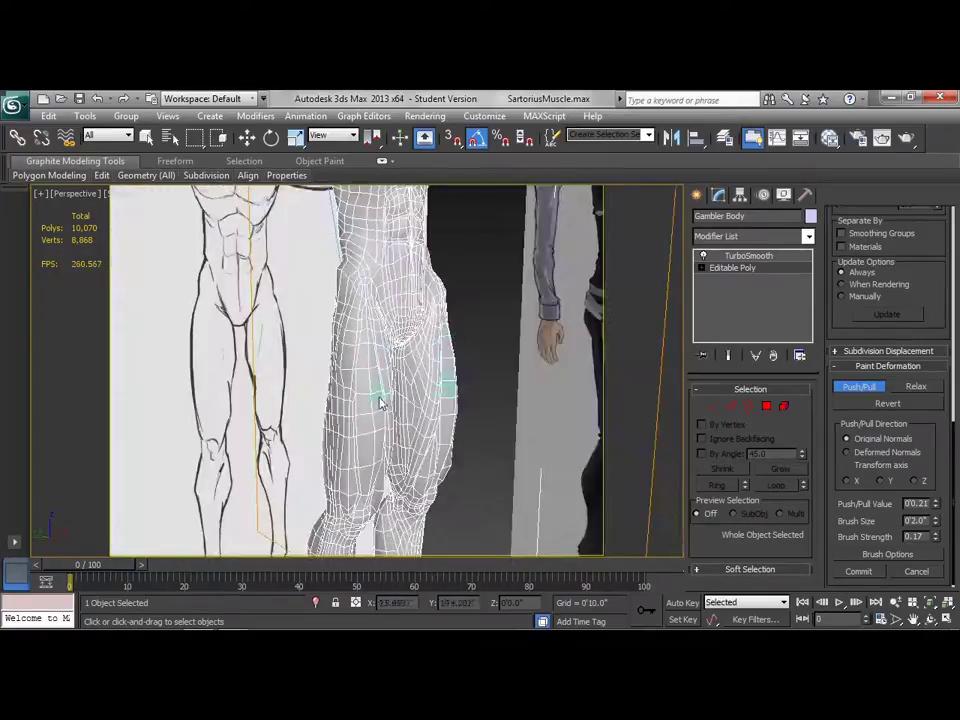
mouse_move(392, 407)
middle_mouse_down("alt")
mouse_move(468, 412)
mouse_move(339, 414)
mouse_move(399, 416)
mouse_move(470, 437)
middle_mouse_up("alt")
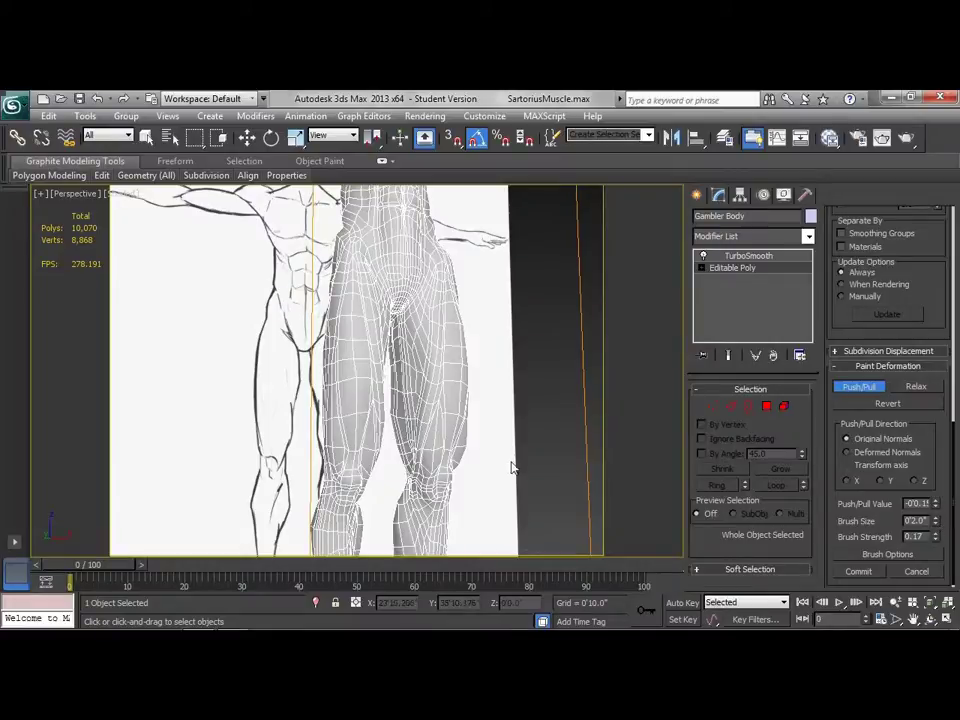
Push the surface inward on the lower thighs just above the knees with a push/pull value of about -0.15"
mouse_move(511, 468)
middle_mouse_down("alt")
mouse_move(497, 448)
mouse_move(446, 446)
mouse_move(542, 448)
mouse_move(428, 456)
mouse_move(568, 454)
mouse_move(570, 446)
mouse_move(476, 457)
middle_mouse_up("alt")
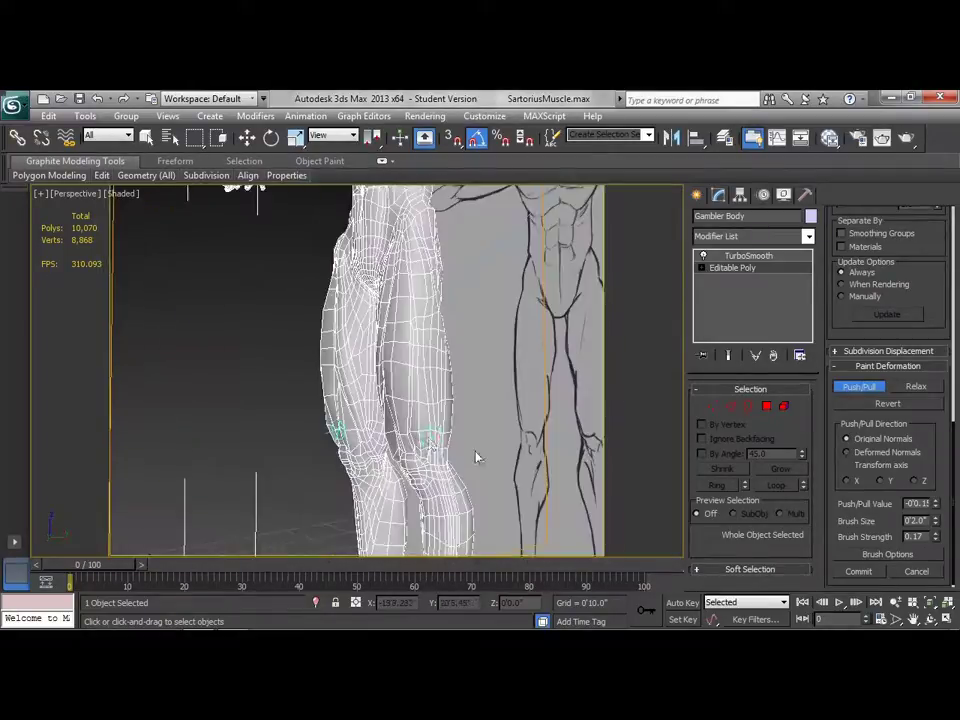
left_click_drag(418, 432, 422, 433)
mouse_move(423, 440)
middle_mouse_down("alt")
mouse_move(553, 461)
mouse_move(476, 465)
mouse_move(551, 452)
mouse_move(512, 441)
mouse_move(463, 446)
mouse_move(553, 450)
mouse_move(521, 480)
mouse_move(454, 465)
mouse_move(493, 454)
mouse_move(510, 497)
mouse_move(468, 505)
middle_mouse_up("alt")
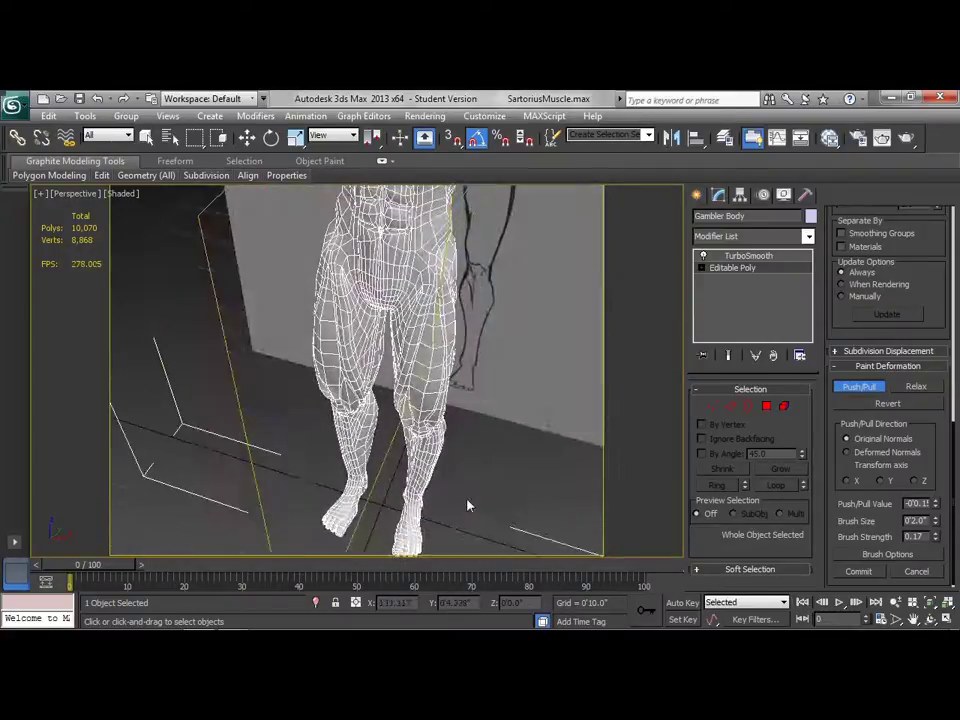
mouse_move(422, 422)
middle_mouse_down("alt")
mouse_move(452, 444)
mouse_move(495, 416)
mouse_move(455, 451)
middle_mouse_up("alt")
Set the push/pull value to about 0.19" and pull the surface outward around the tops of both knees
left_click_drag(935, 504, 934, 473)
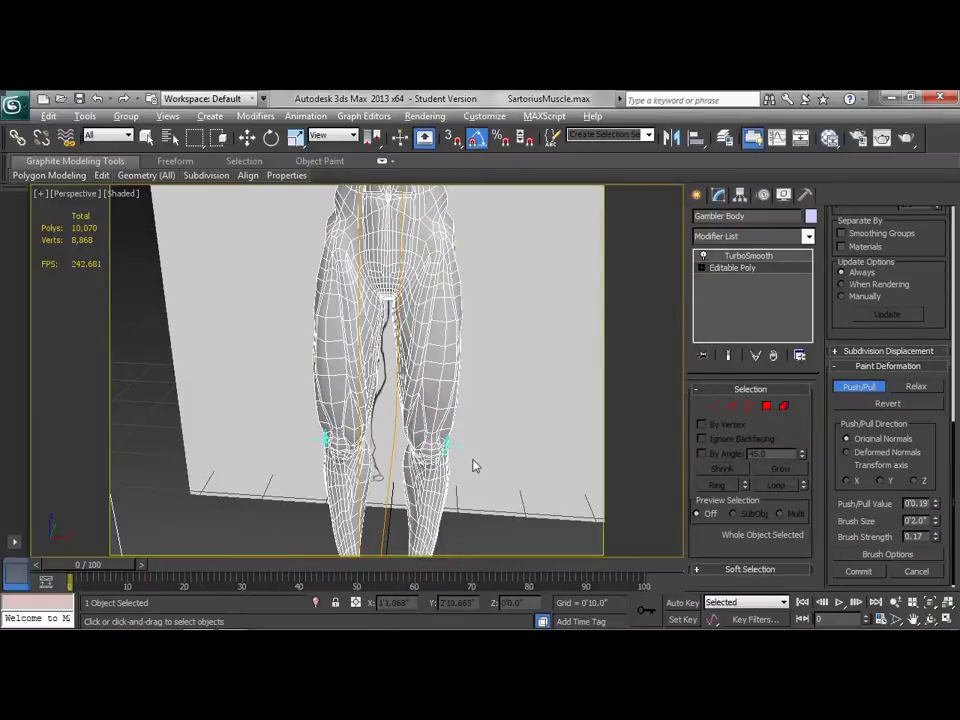
mouse_move(476, 463)
middle_mouse_down("alt")
mouse_move(519, 450)
mouse_move(456, 418)
mouse_move(441, 453)
mouse_move(500, 456)
middle_mouse_up("alt")
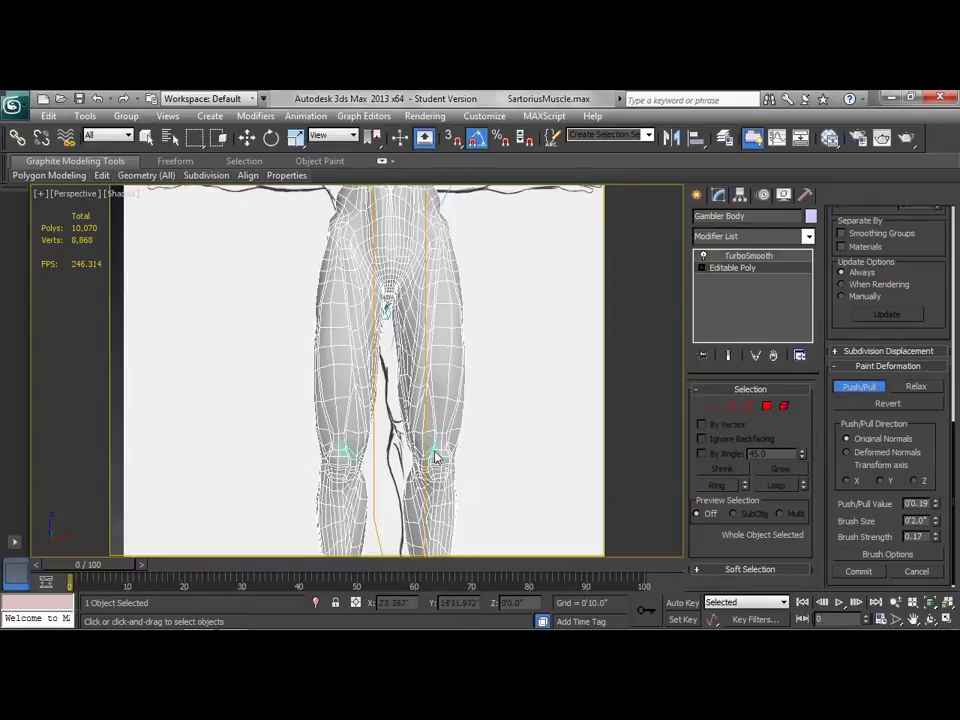
mouse_move(436, 457)
middle_mouse_down("alt")
mouse_move(516, 467)
mouse_move(529, 446)
mouse_move(474, 463)
mouse_move(444, 454)
mouse_move(471, 476)
mouse_move(452, 483)
mouse_move(468, 480)
mouse_move(454, 446)
mouse_move(465, 419)
mouse_move(499, 435)
middle_mouse_up("alt")
Render the full body in the perspective view to check the legs, close the render and turn off Push/Pull
key("shift+q")
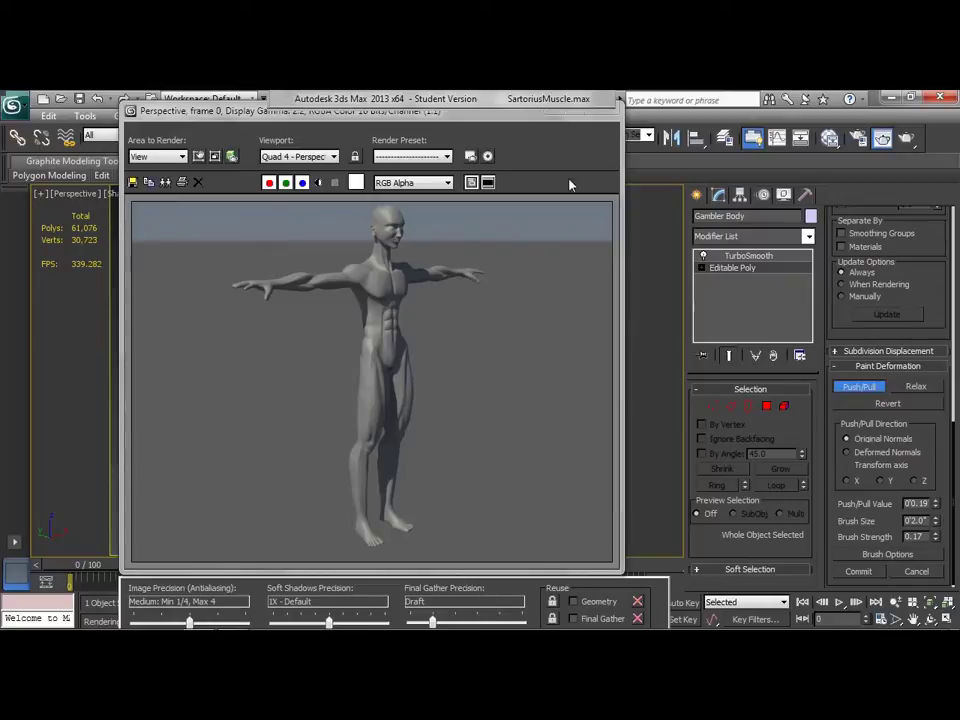
left_click(610, 111)
left_click(852, 390)
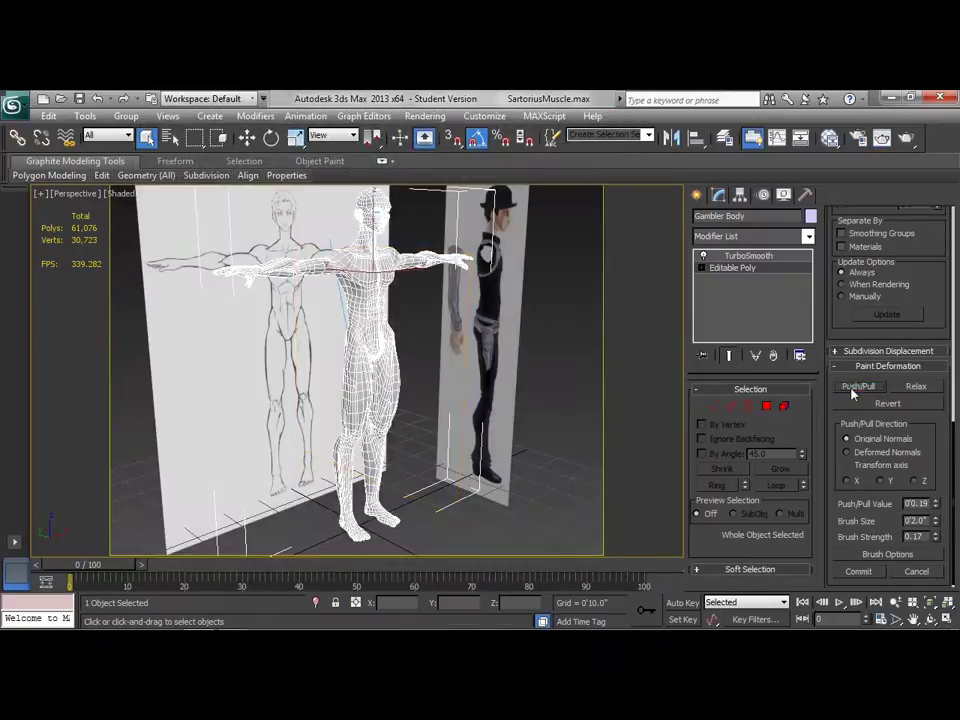
Enter vertex editing on the body and enable soft selection with a falloff of 1.875"
left_click(712, 406)
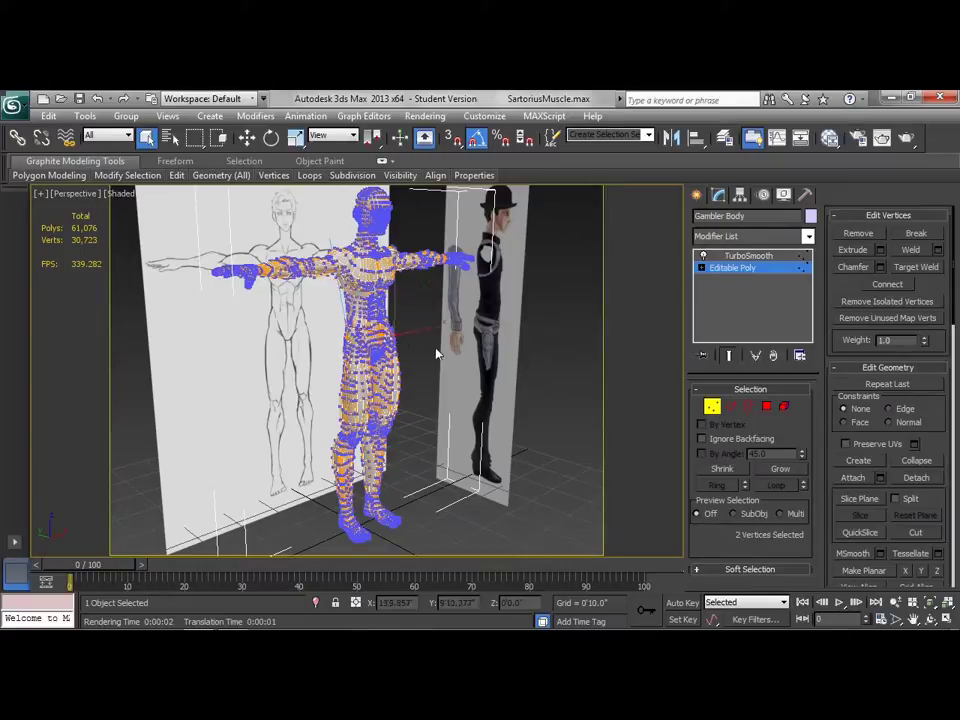
left_click(706, 573)
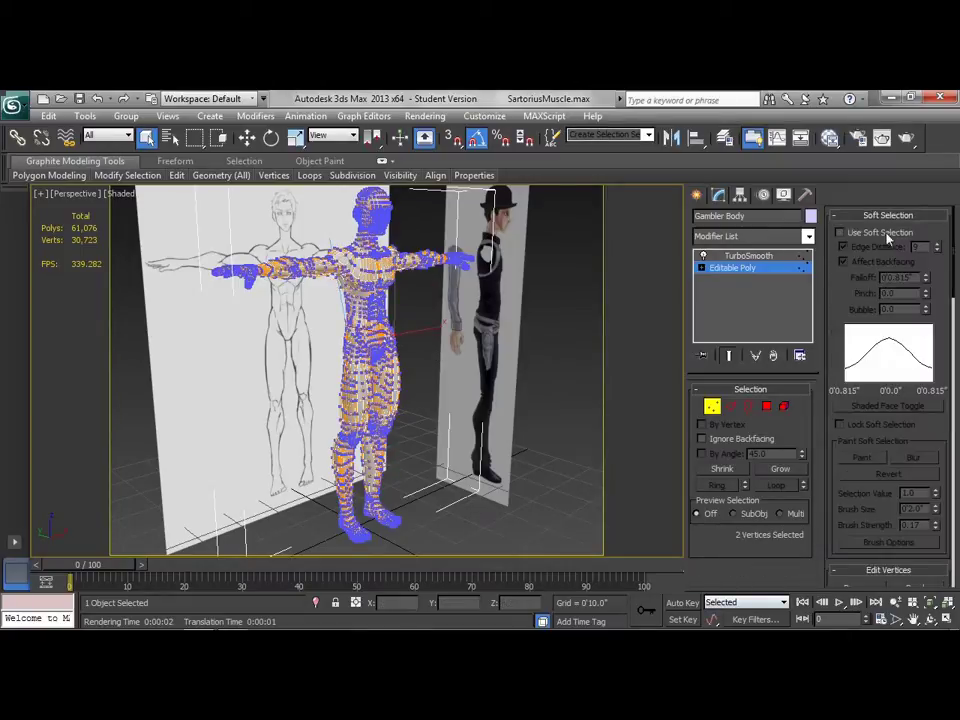
left_click(841, 233)
middle_click_drag(450, 332, 446, 362, "alt")
scroll(397, 355, "up", 4)
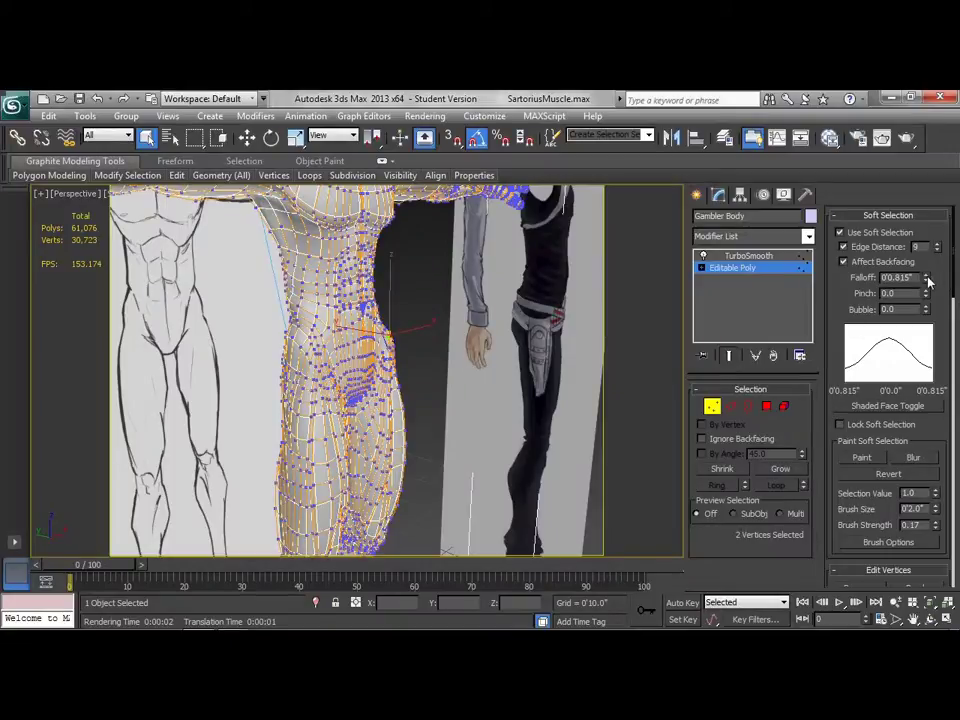
left_click_drag(926, 257, 926, 191)
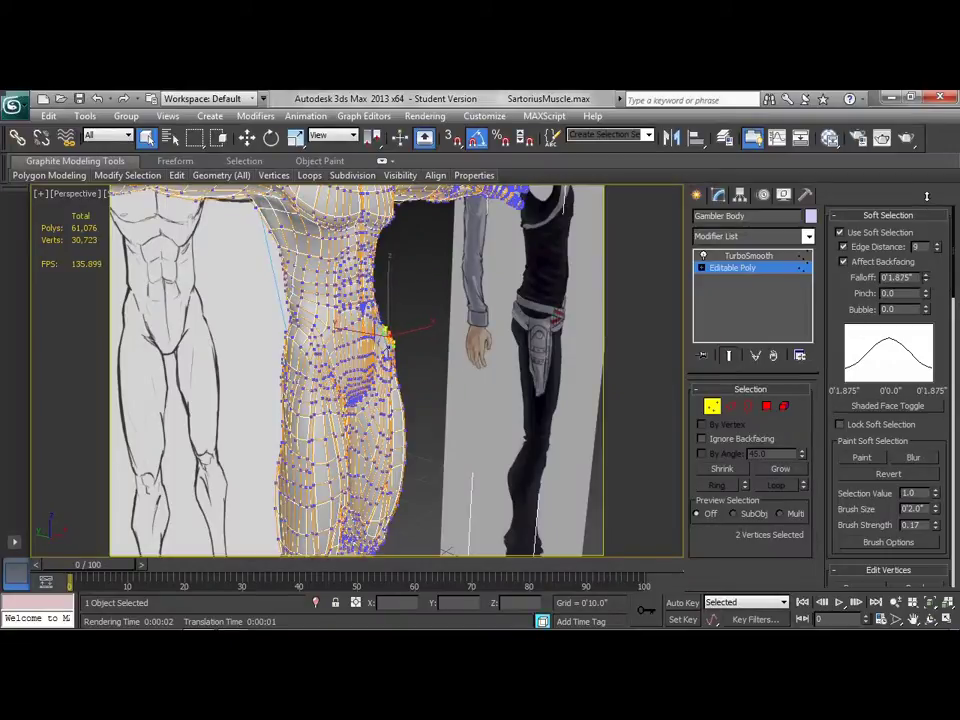
Show all four viewports and frame the character's hips in the Left and Perspective views
key("alt+w")
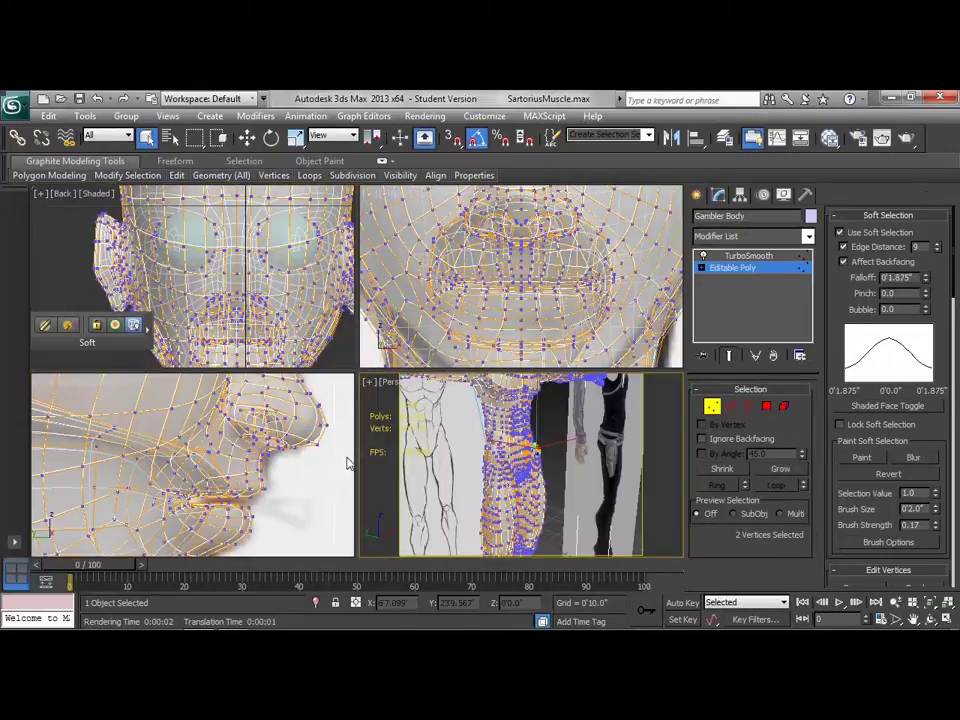
middle_click_drag(300, 502, 249, 439)
scroll(249, 439, "down", 4)
scroll(249, 439, "down", 3)
middle_click_drag(204, 548, 232, 428)
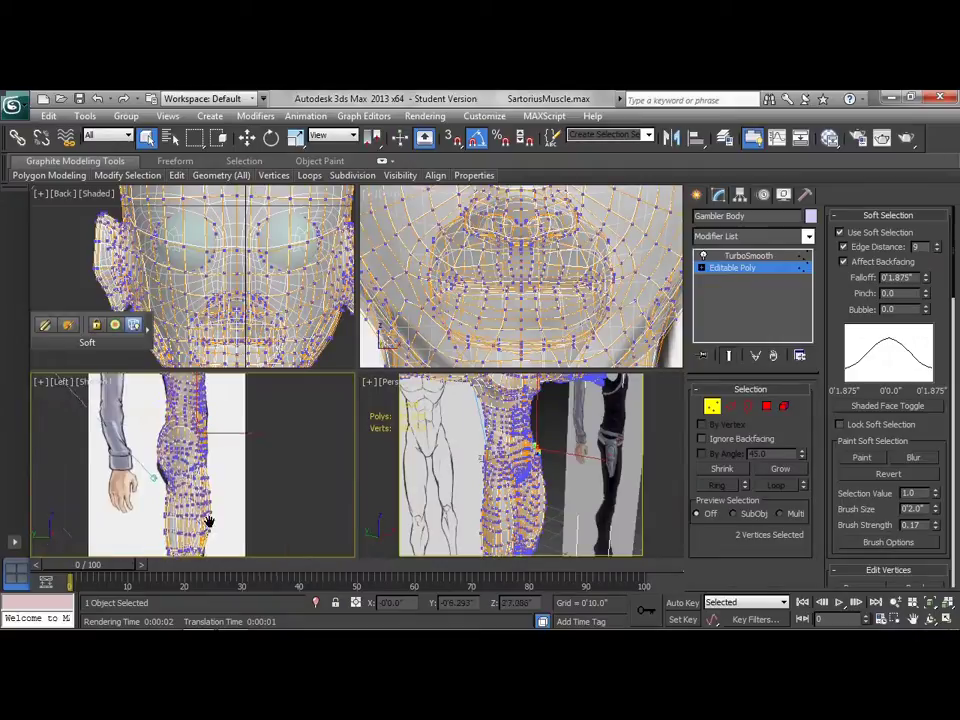
scroll(216, 478, "up", 3)
middle_click_drag(208, 521, 202, 584)
scroll(216, 518, "up", 2)
mouse_move(246, 500)
middle_mouse_down()
mouse_move(242, 514)
mouse_move(242, 504)
middle_mouse_up()
middle_click_drag(553, 473, 564, 459)
scroll(564, 459, "up", 5)
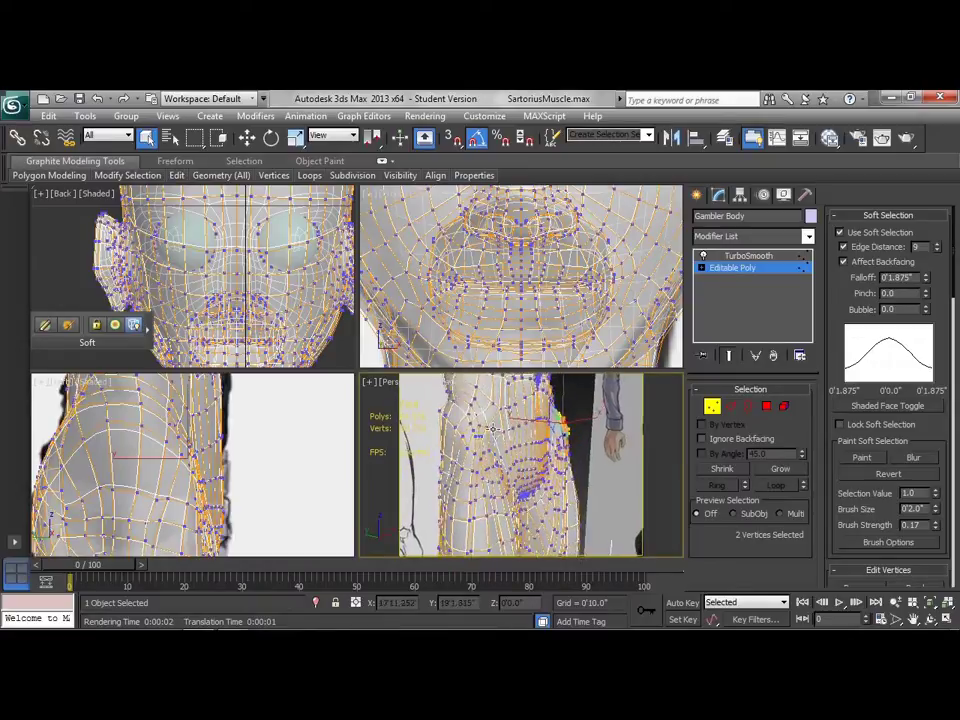
Turn on Ignore Backfacing and select matching groups of vertices on the front of both hips
left_click(710, 440)
left_click_drag(497, 427, 469, 440, "ctrl")
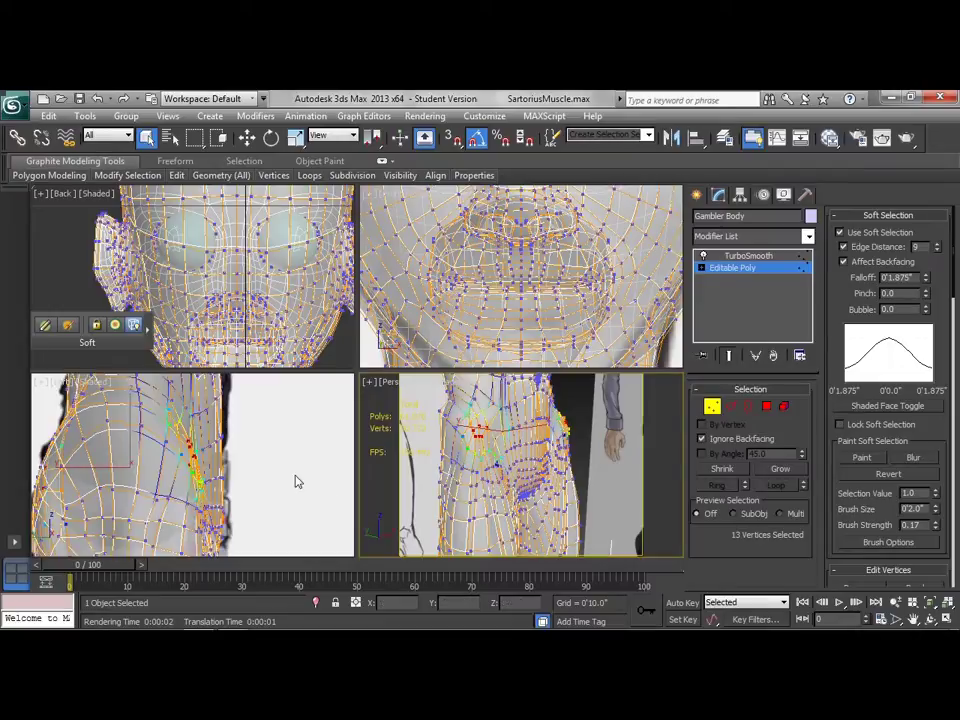
middle_click_drag(586, 477, 510, 466, "alt")
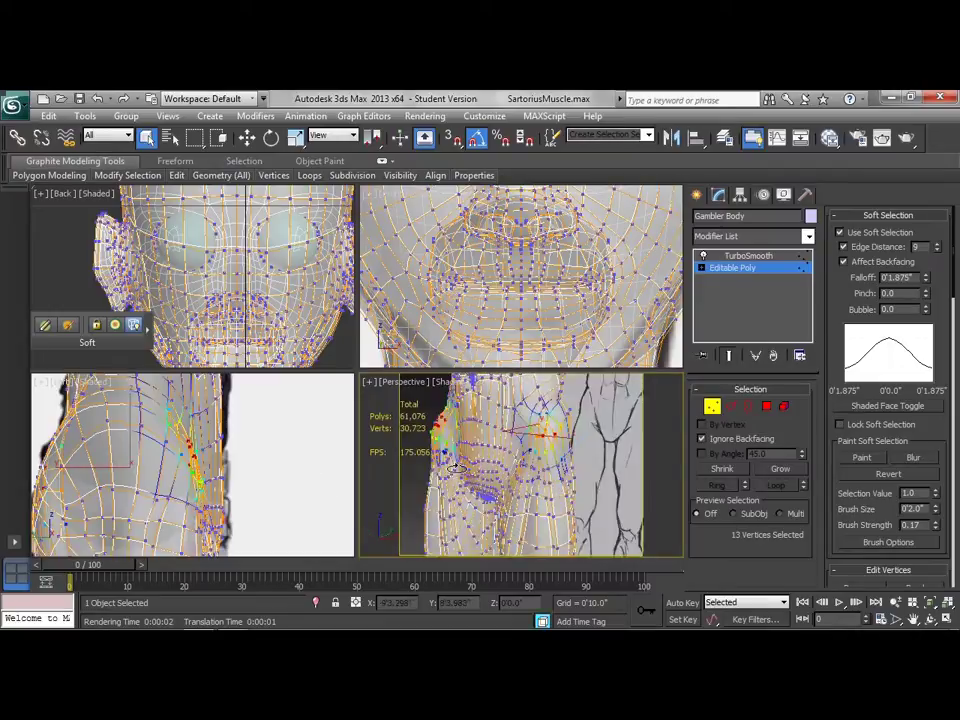
middle_click_drag(456, 467, 462, 428, "alt")
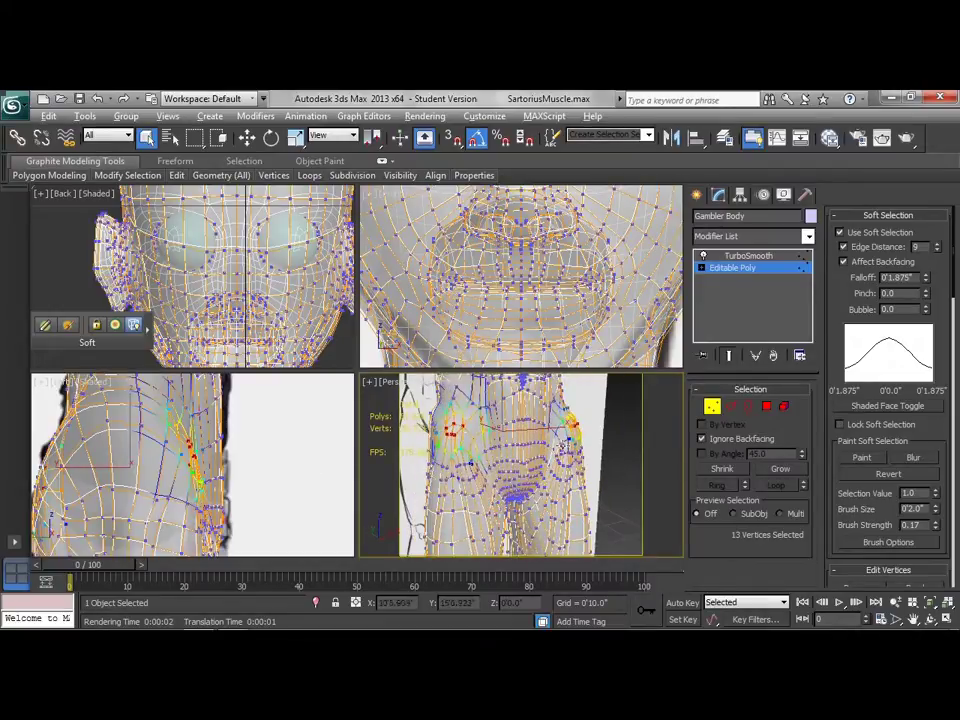
mouse_move(562, 446)
middle_mouse_down("alt")
mouse_move(540, 463)
mouse_move(570, 455)
mouse_move(591, 469)
mouse_move(463, 457)
mouse_move(580, 459)
mouse_move(519, 461)
mouse_move(553, 459)
middle_mouse_up("alt")
left_click(549, 451, "alt")
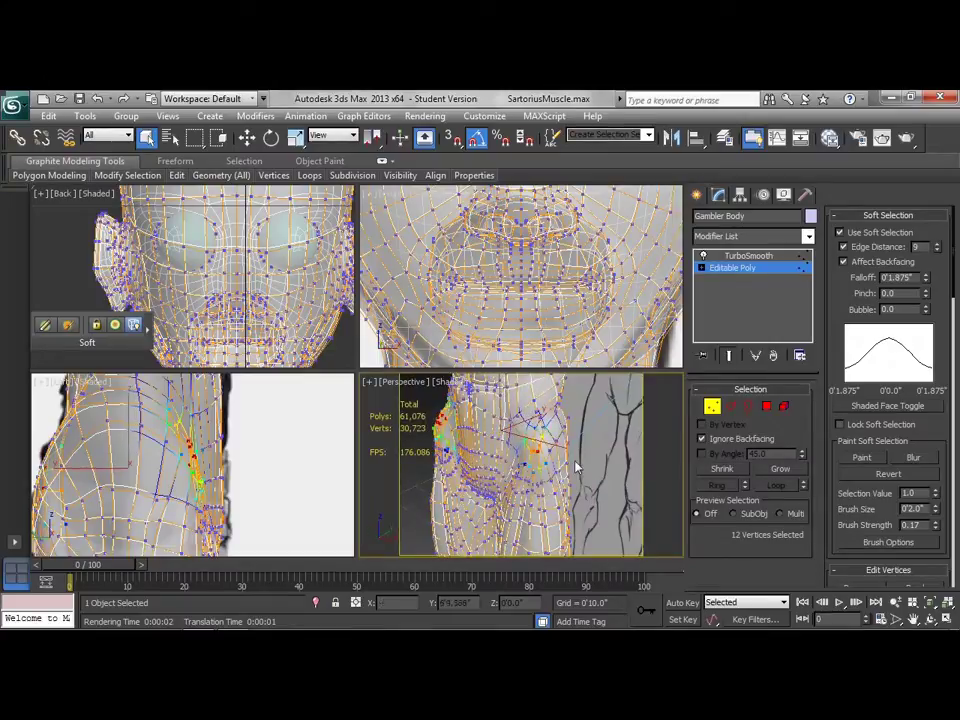
Add the missing vertices on both hips to the selection and move them slightly forward in the Left view
left_click(529, 451, "ctrl")
left_click(534, 446, "ctrl")
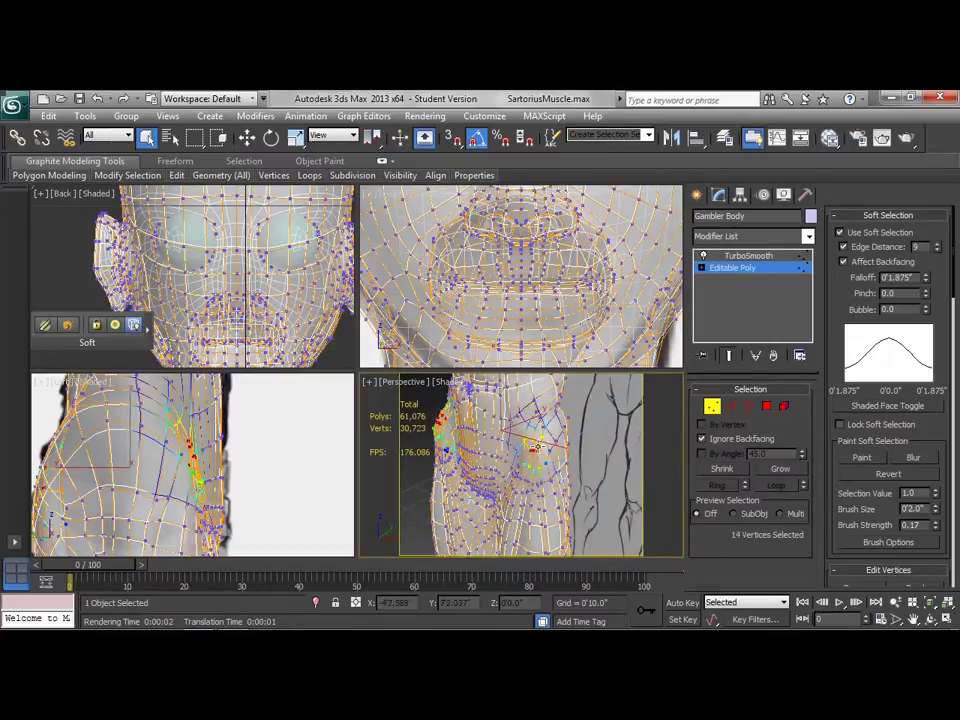
left_click(533, 441, "ctrl")
middle_click_drag(508, 475, 616, 466, "alt")
left_click(549, 430, "ctrl")
left_click(567, 476, "ctrl")
middle_click_drag(262, 481, 273, 462)
right_click(276, 468)
left_click(288, 475)
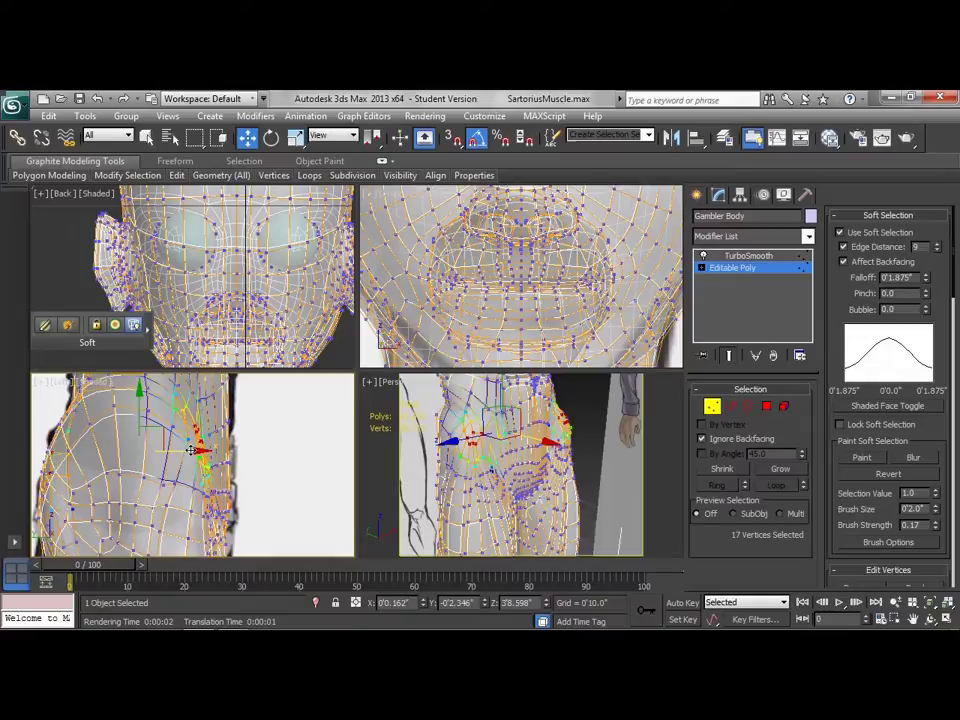
left_click_drag(188, 450, 193, 450)
Deselect the stray vertices at the back, shift the hip selection front-to-back and raise the soft-selection falloff to 2.344"
middle_click_drag(120, 452, 168, 438)
left_click_drag(76, 419, 150, 514, "alt")
middle_click_drag(297, 466, 288, 481)
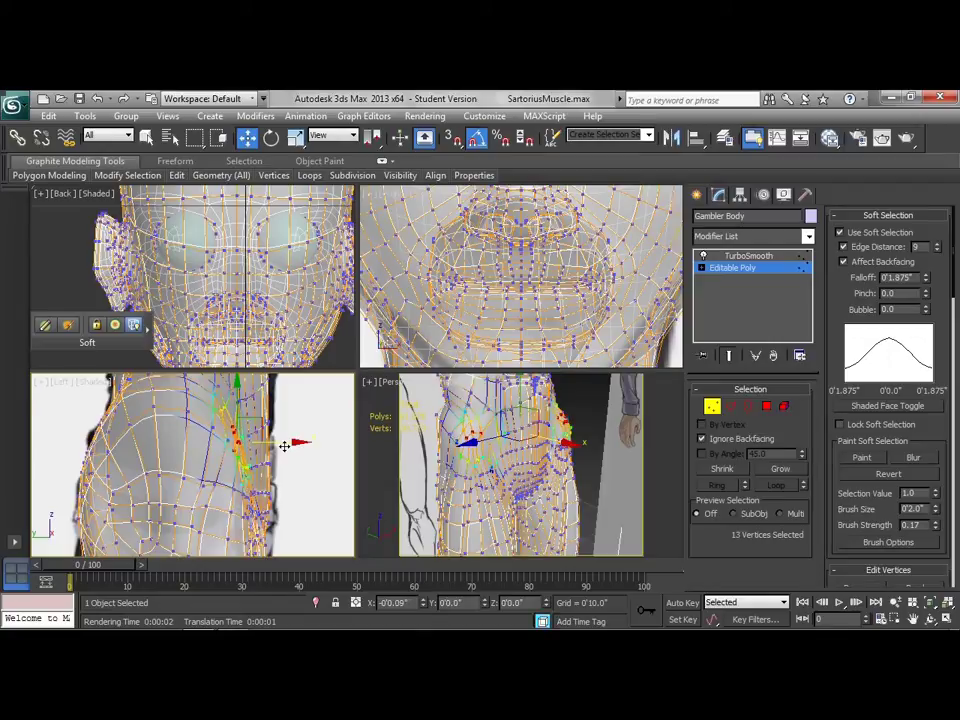
left_click_drag(928, 272, 928, 242)
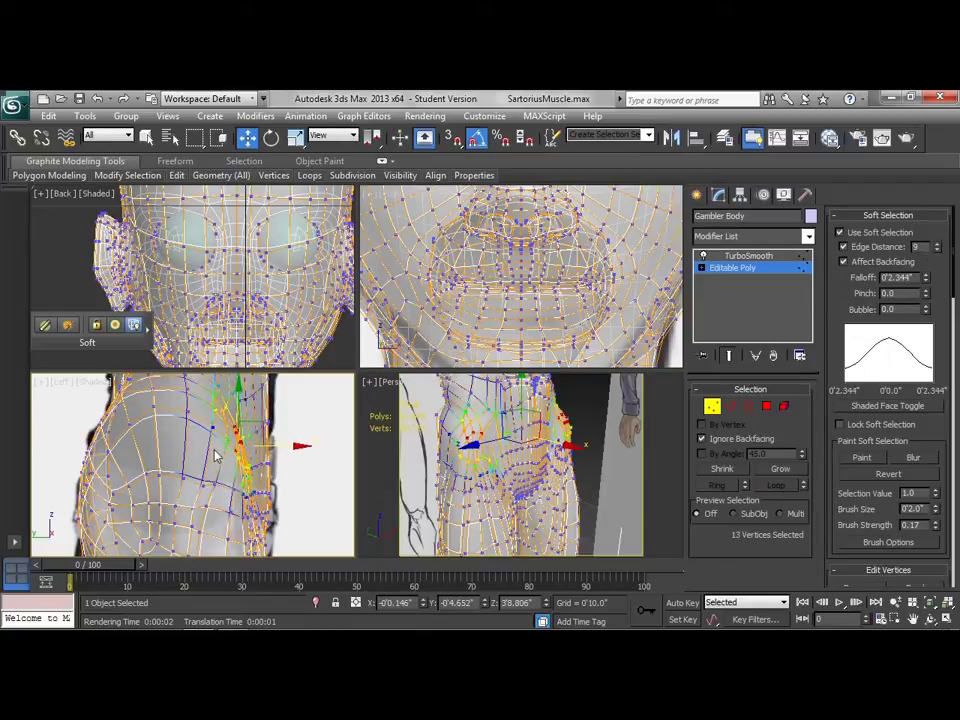
Turn off Ignore Backfacing and push the selected hip vertices back about 0.061" in the Left view
left_click(701, 438)
left_click(729, 356)
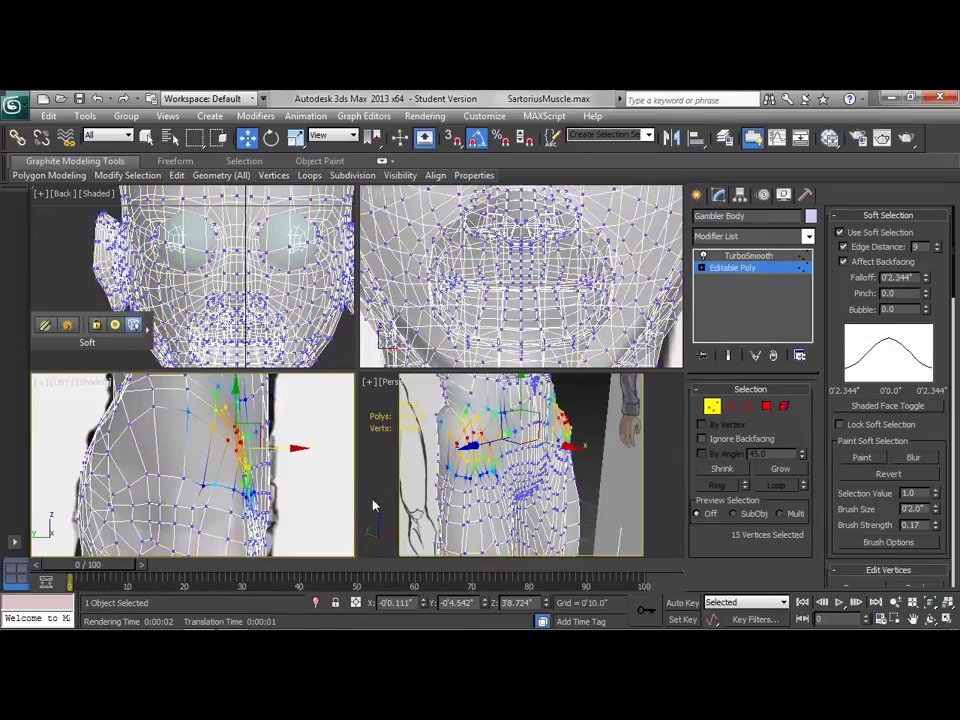
left_click(728, 358)
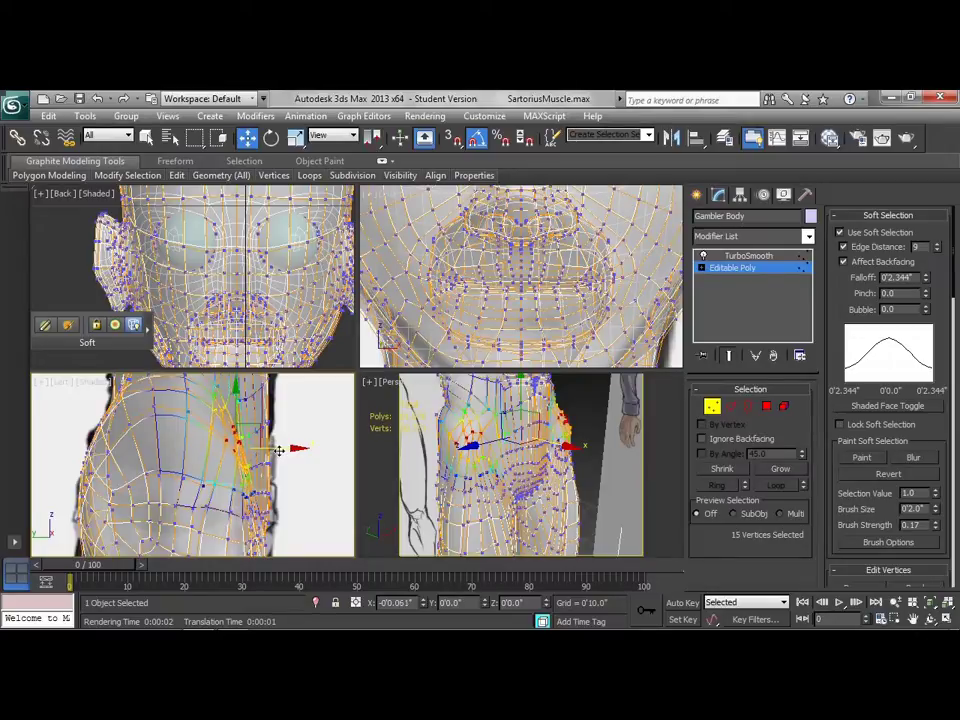
Add the lower vertices of both hip groups to the selection and adjust their depth in the Left view
left_click(465, 460, "ctrl")
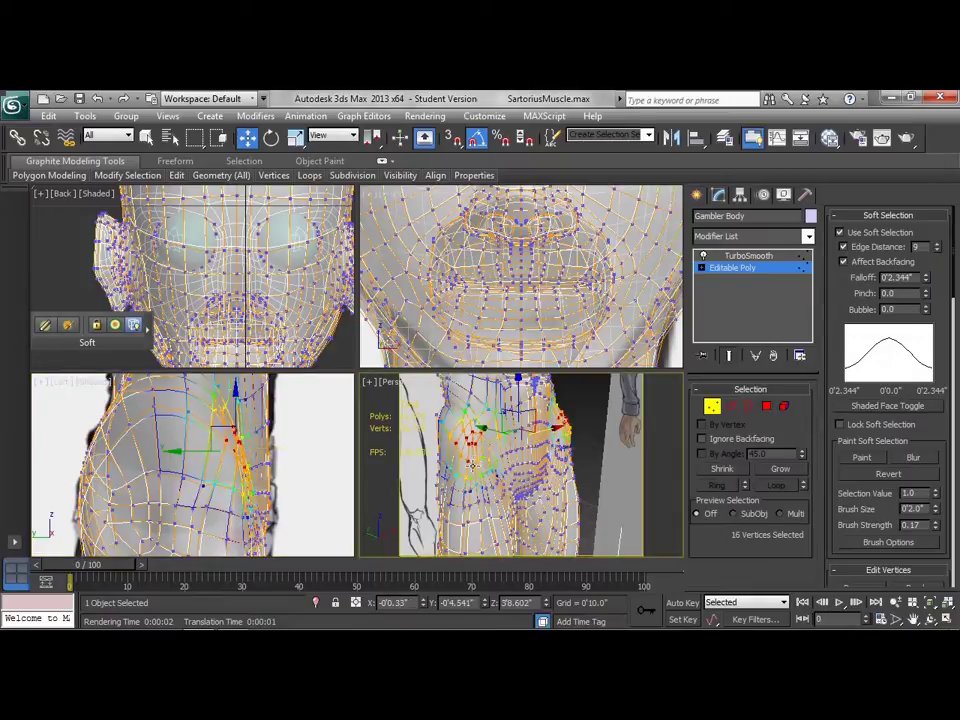
left_click(475, 459, "ctrl")
middle_click_drag(566, 436, 328, 491, "alt")
left_click(587, 447, "ctrl")
left_click(592, 456, "ctrl")
right_click(298, 484)
left_click_drag(289, 457, 288, 460)
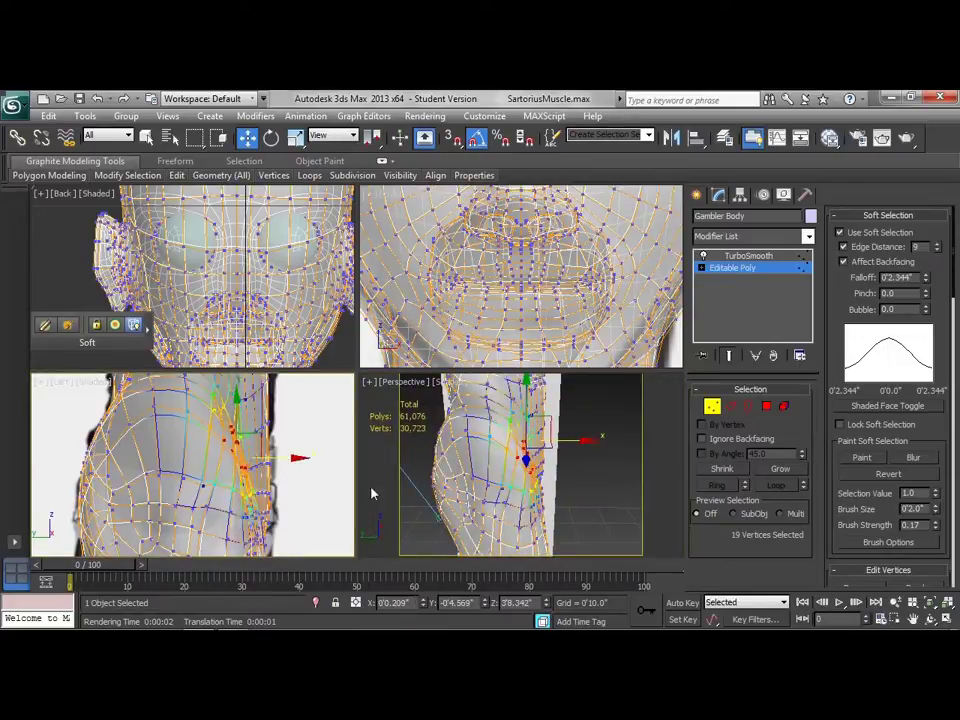
Scale the selected hip vertices inward along X to about 95% in the Perspective view
middle_click_drag(568, 493, 445, 488, "alt")
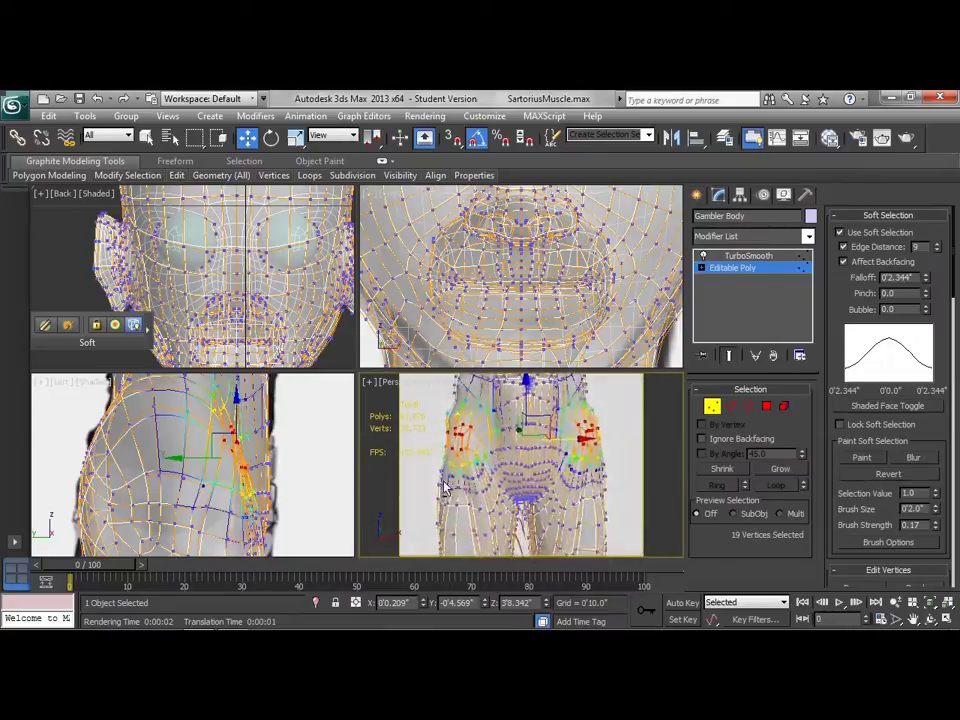
right_click(621, 452)
left_click(638, 484)
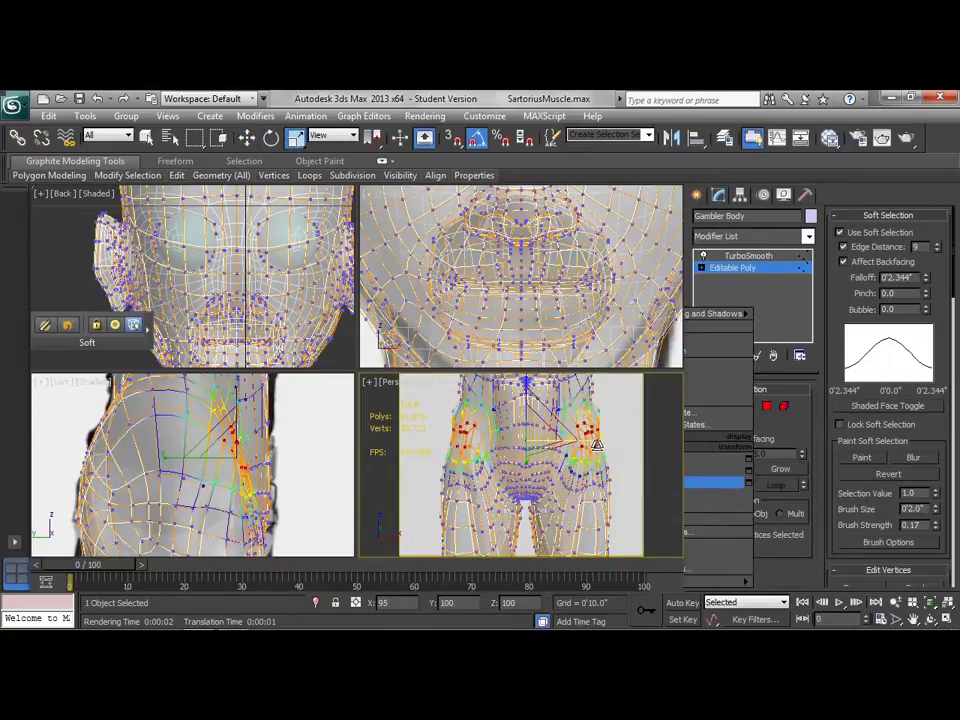
left_click_drag(598, 445, 598, 447)
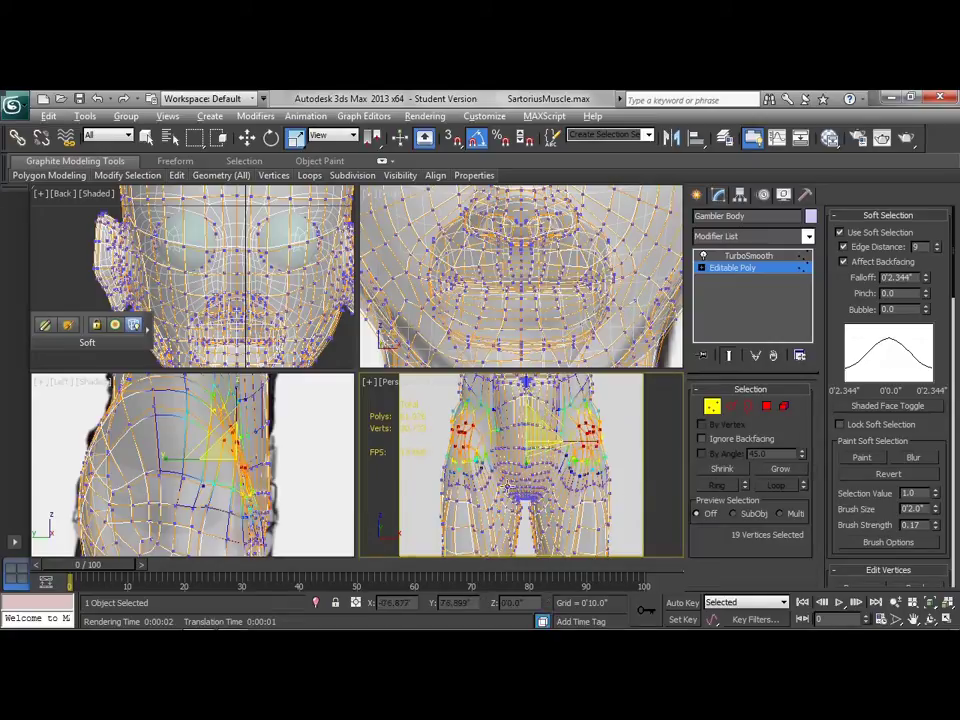
Select one lower inner vertex on each hip, scale the pair slightly apart along X and clear the selection
mouse_move(510, 487)
middle_mouse_down("alt")
mouse_move(552, 492)
mouse_move(514, 499)
middle_mouse_up("alt")
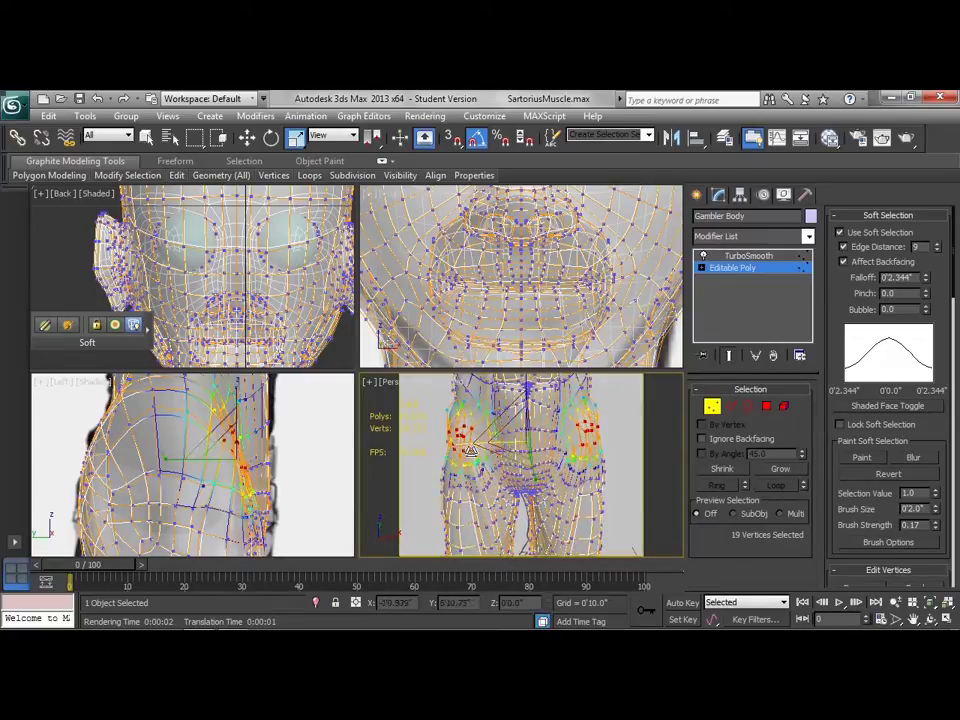
left_click(467, 452)
left_click(582, 446, "ctrl")
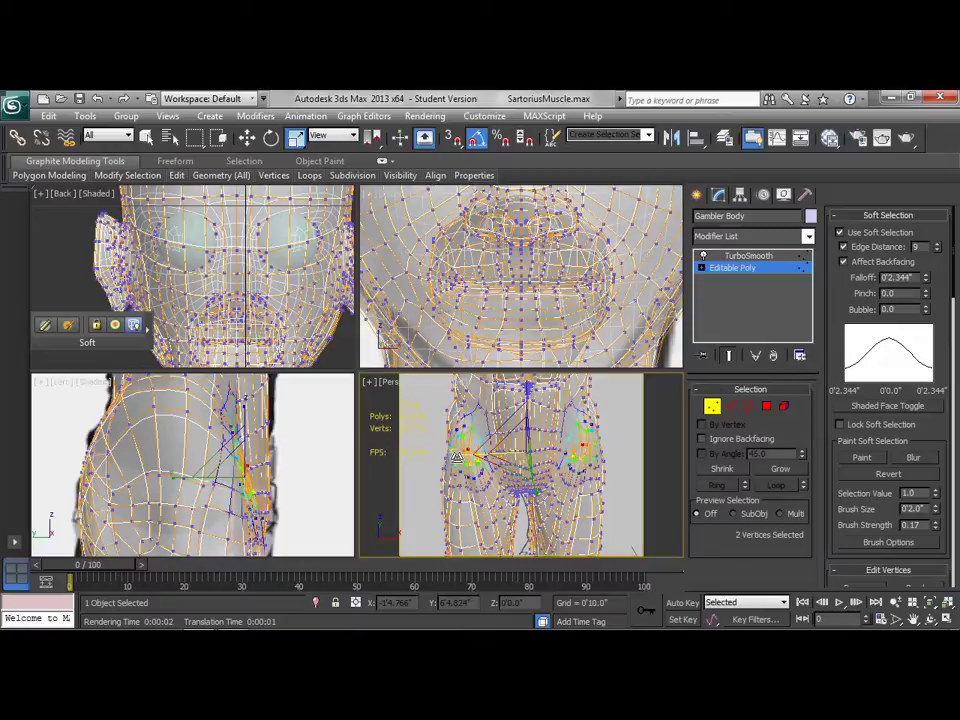
left_click_drag(463, 457, 459, 458)
left_click(647, 454)
Render the full body in the Perspective view to check the hips and close the render
middle_click_drag(647, 454, 614, 479, "alt")
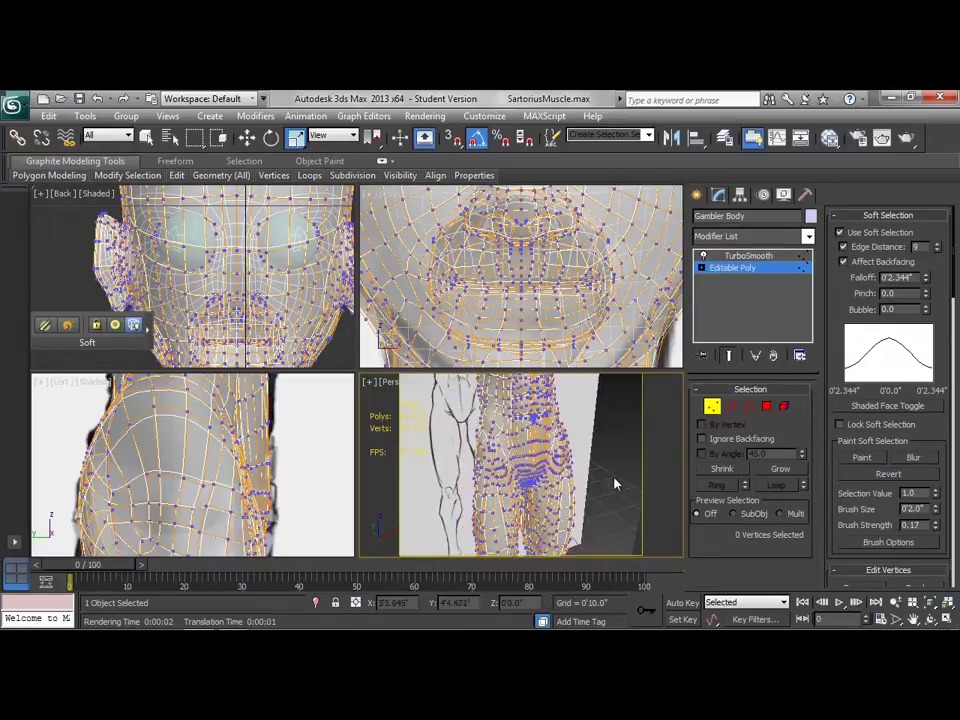
scroll(580, 490, "down", 8)
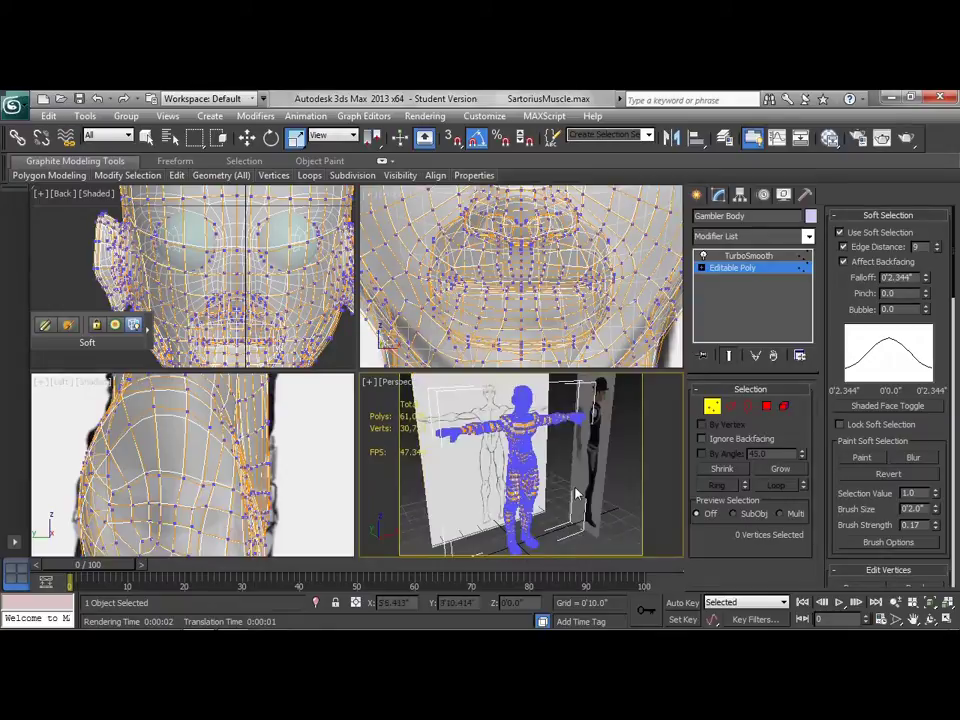
middle_click_drag(575, 497, 574, 479, "alt")
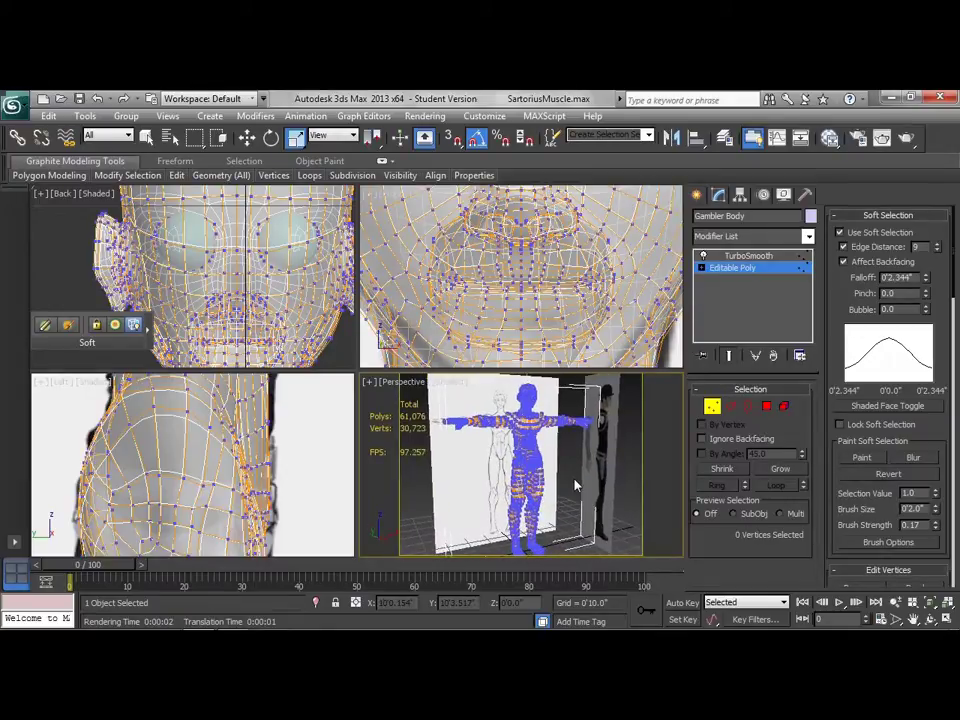
key("shift+q")
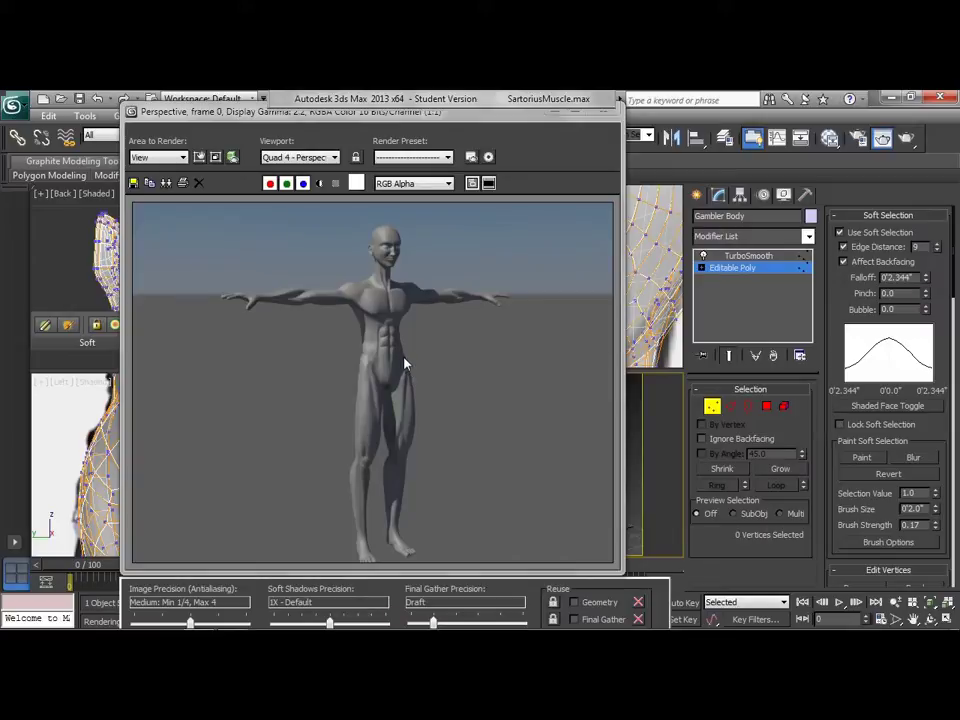
left_click(604, 114)
Frame the torso in the Front view and scale a mirrored pair of outer upper-abdomen vertices apart along X
middle_click_drag(476, 352, 494, 257)
scroll(494, 257, "down", 5)
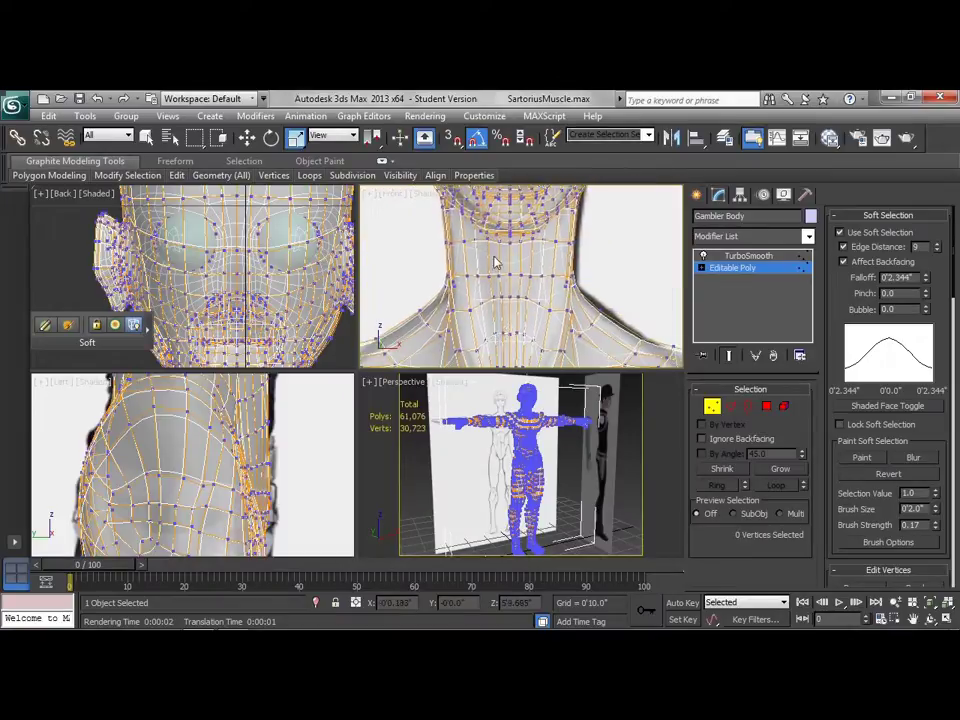
scroll(493, 262, "up", 5)
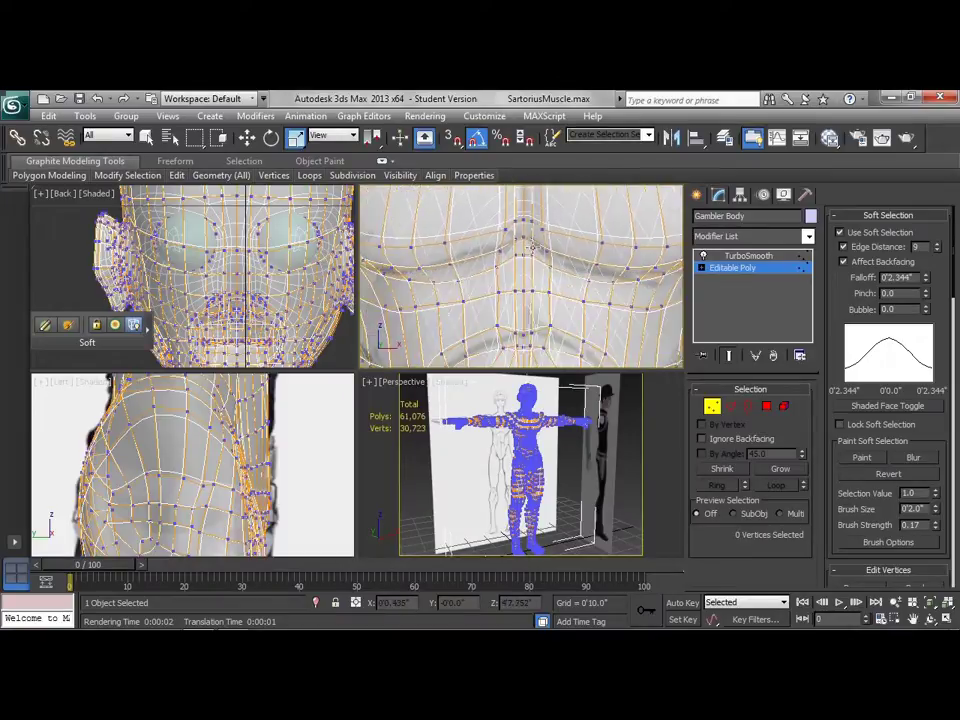
scroll(533, 248, "down", 4)
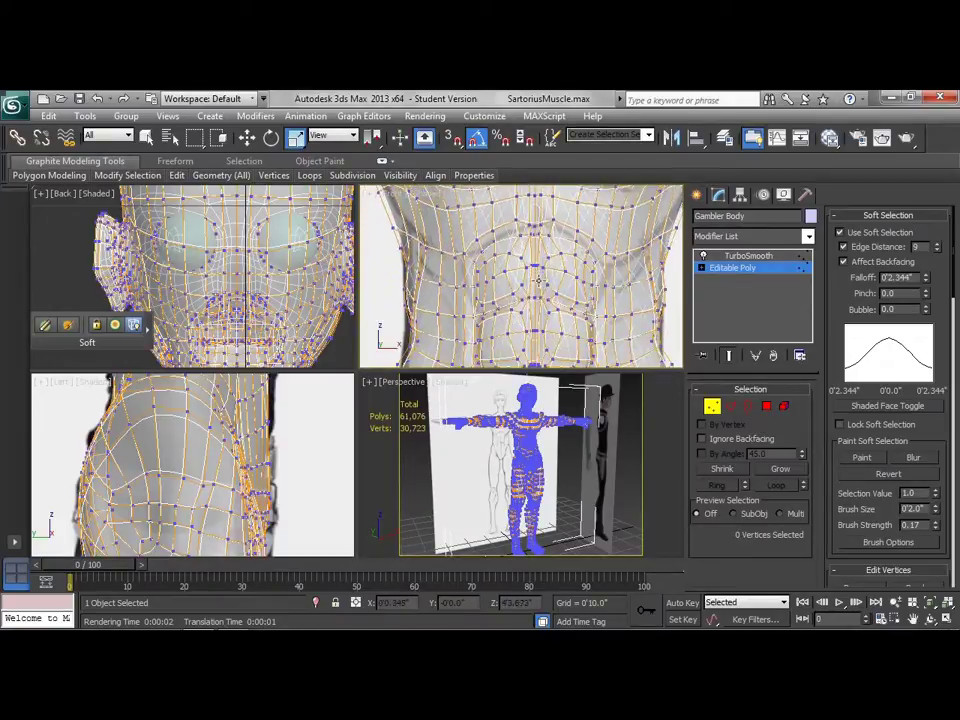
left_click(490, 258)
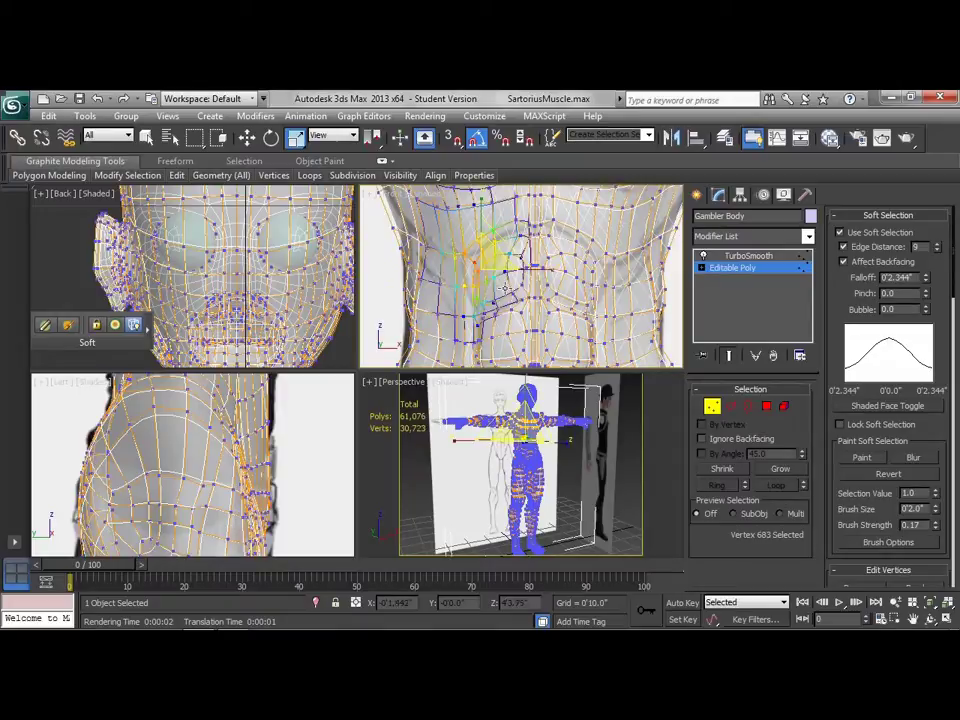
left_click(596, 264, "ctrl")
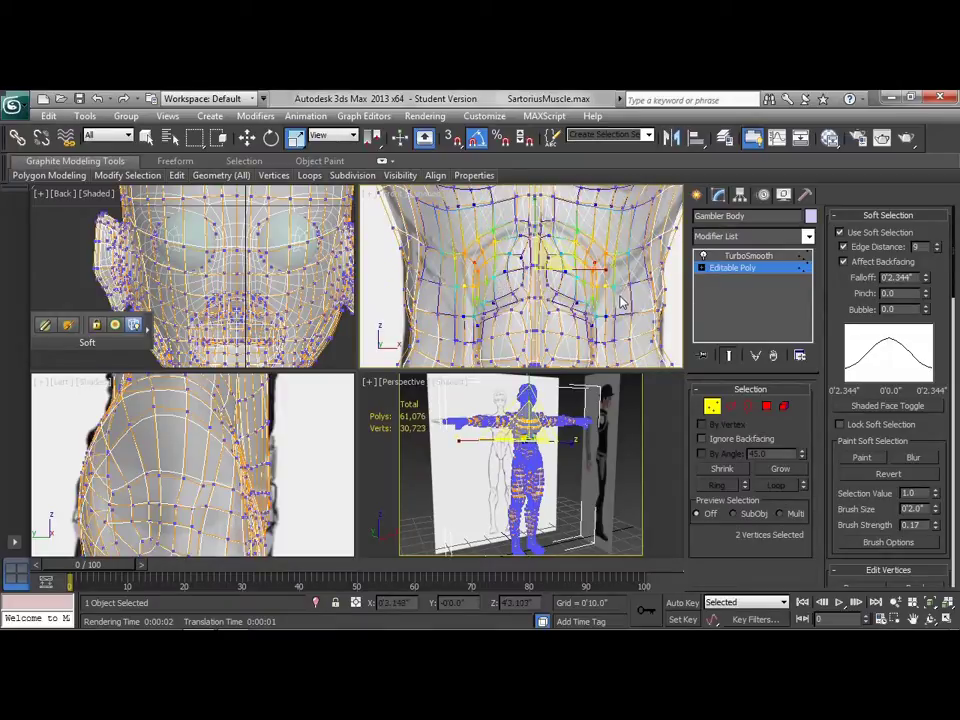
right_click(607, 312)
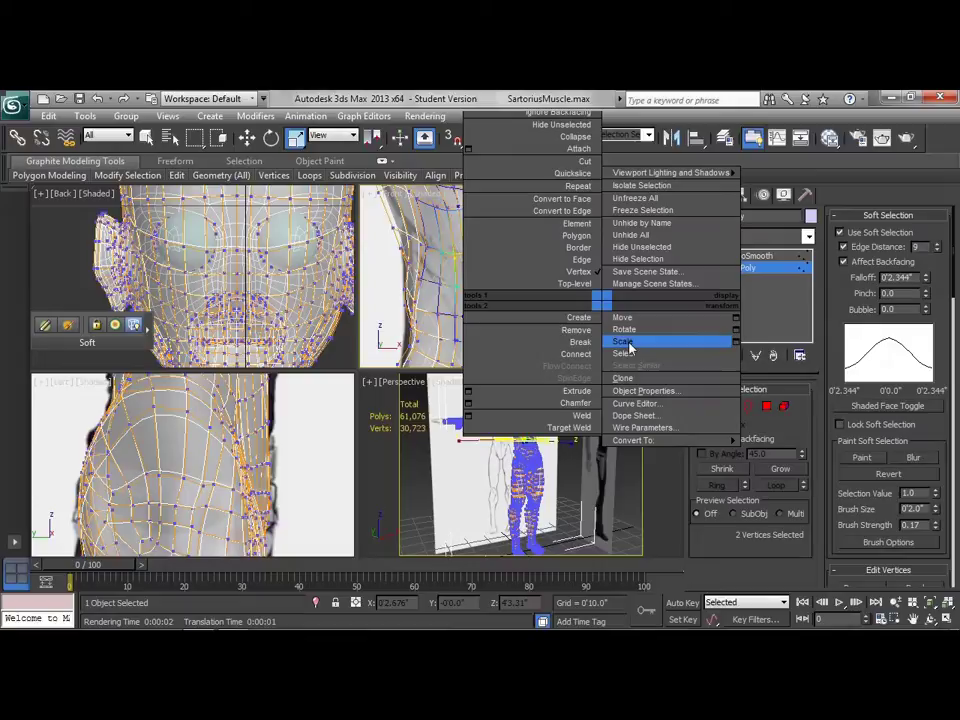
left_click(705, 340)
left_click_drag(601, 270, 607, 272)
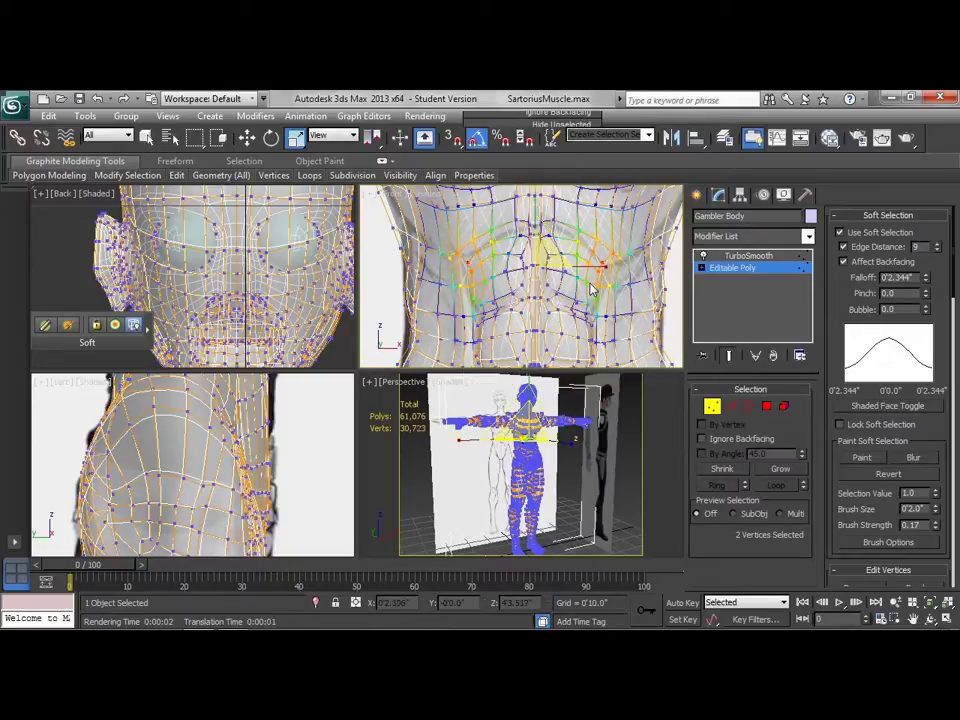
Select the mirrored vertex pair just inside and below the rib edge and scale it slightly wider along X
left_click(586, 282)
left_click(485, 282, "ctrl")
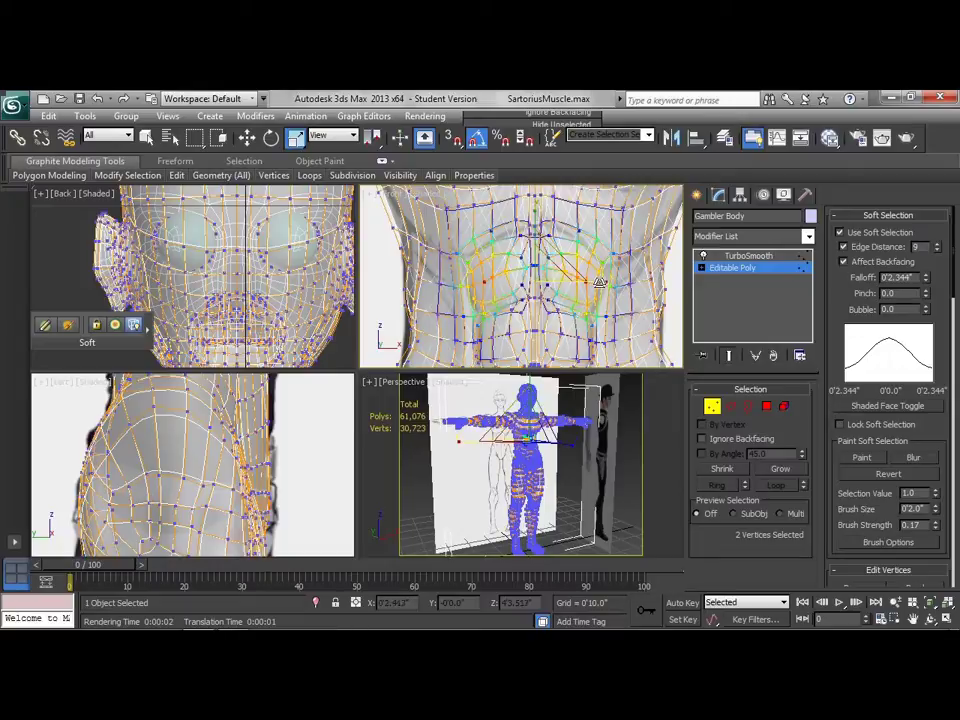
left_click_drag(599, 281, 606, 281)
Select the mirrored vertex pair at the outer edges of the mid-abdomen and fine-tune its width along X
left_click(601, 342)
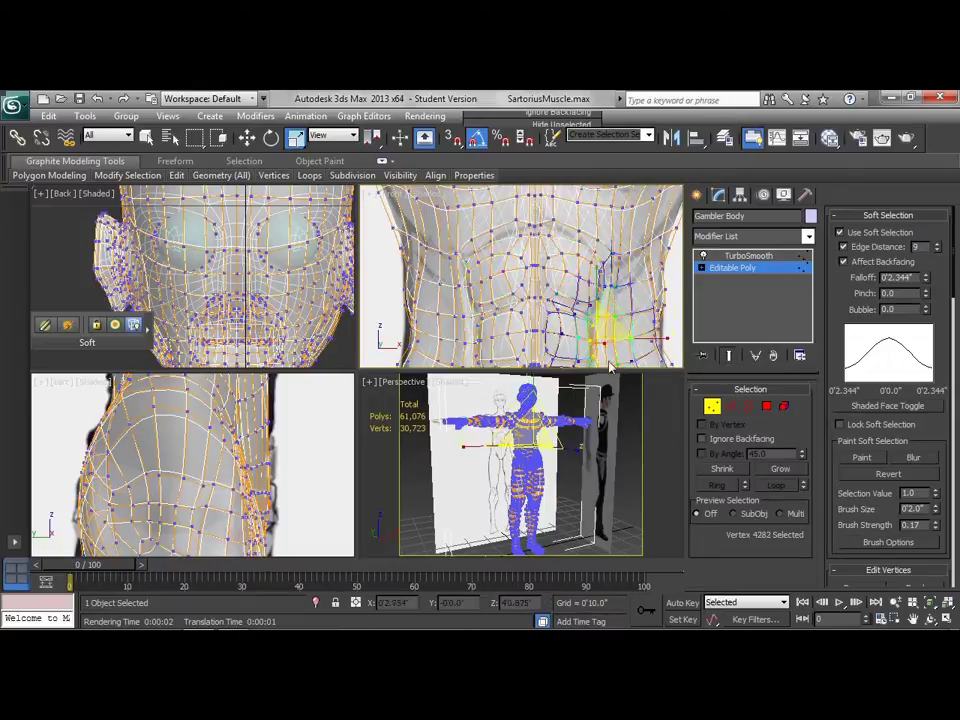
left_click(469, 344, "ctrl")
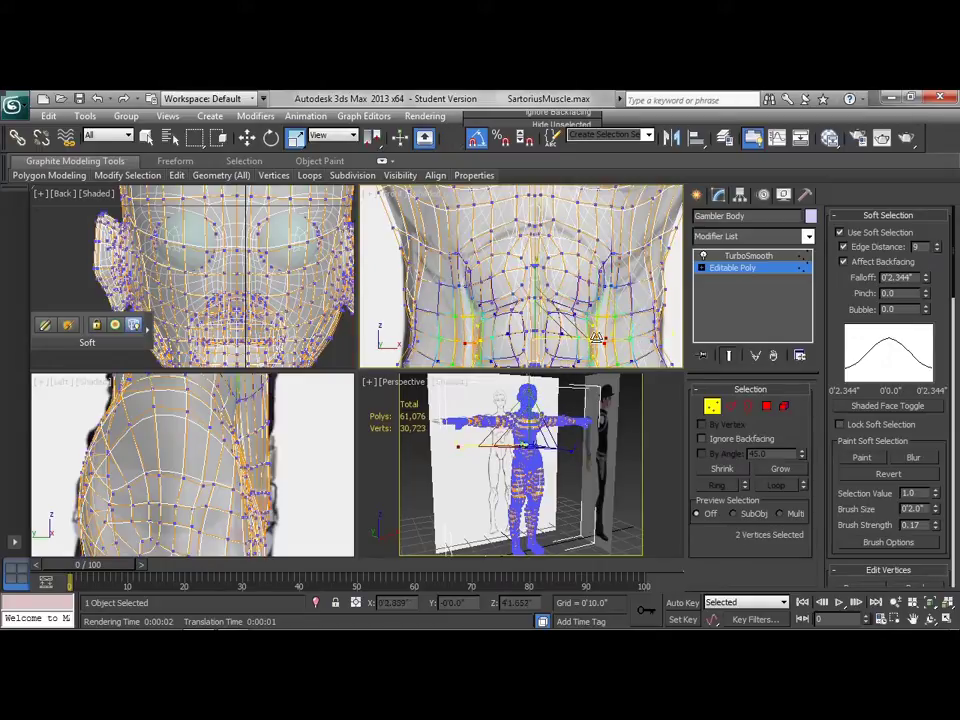
left_click_drag(598, 340, 597, 342)
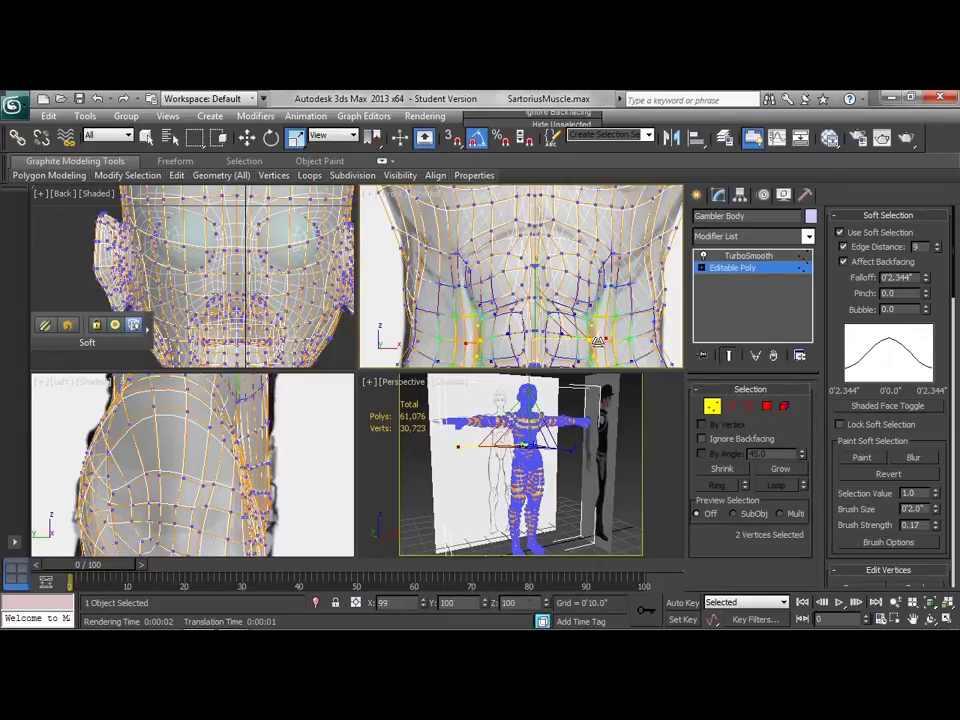
left_click_drag(598, 341, 599, 340)
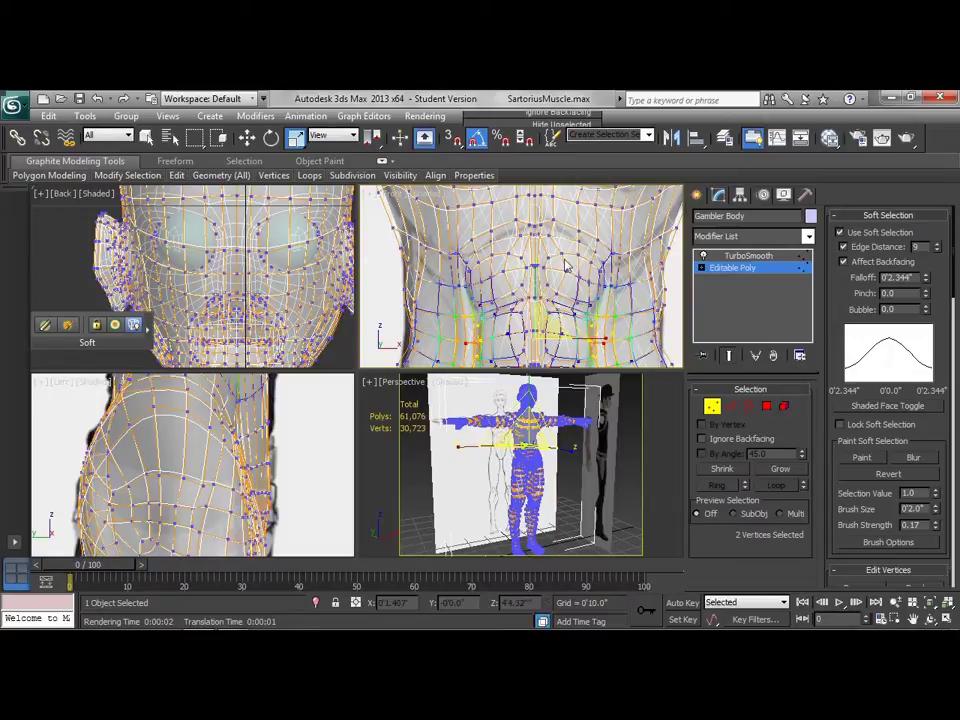
Select the mirrored vertex pair beside the midline of the upper abdomen and move it slightly upward
left_click(509, 255)
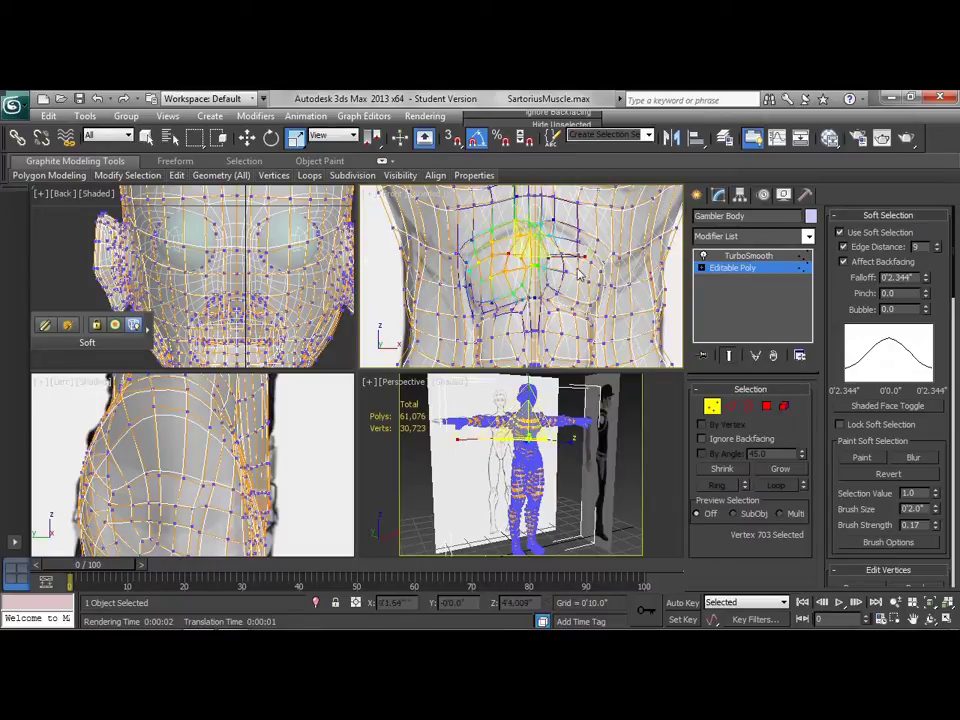
left_click(564, 256, "ctrl")
right_click(617, 300)
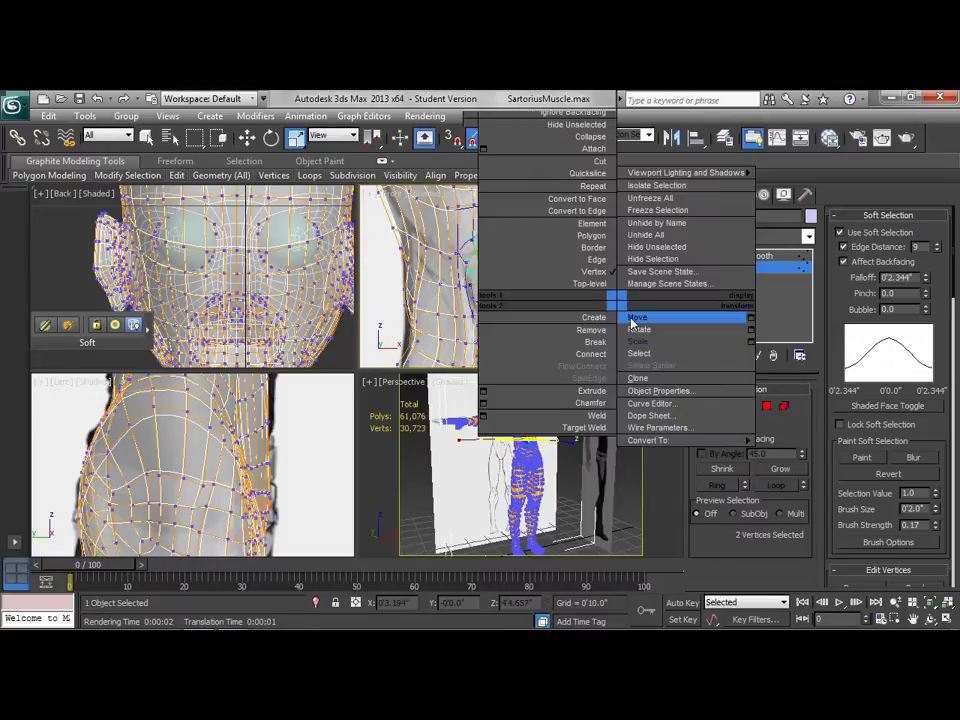
left_click(636, 318)
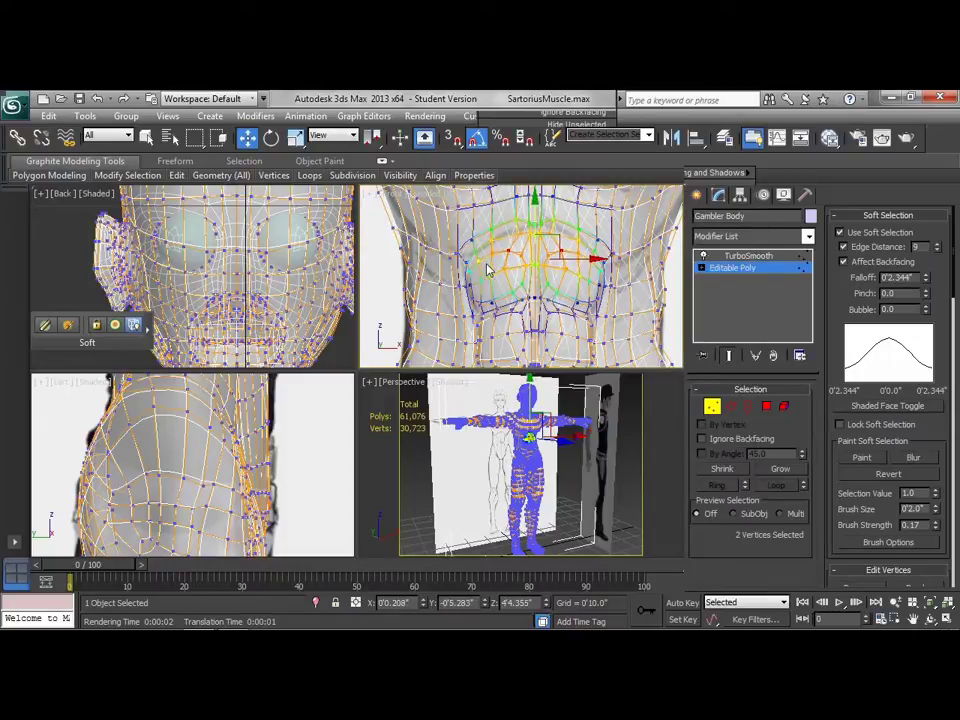
middle_click_drag(487, 264, 489, 239)
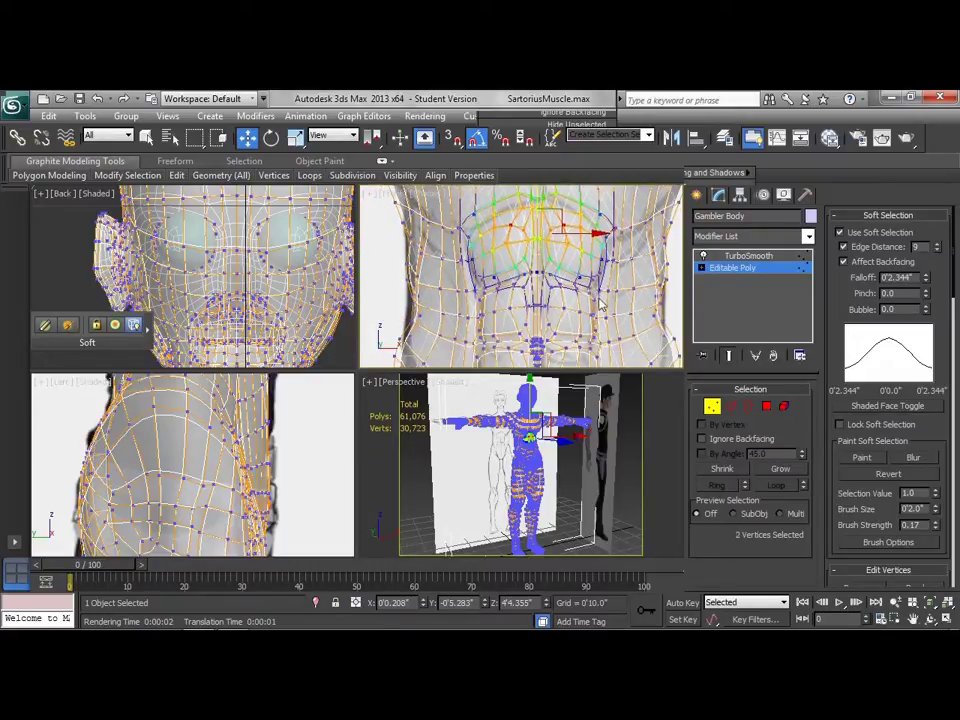
Clear the vertex selection and render the full body in the Perspective view to check the abdomen
left_click(575, 492)
key("shift+q")
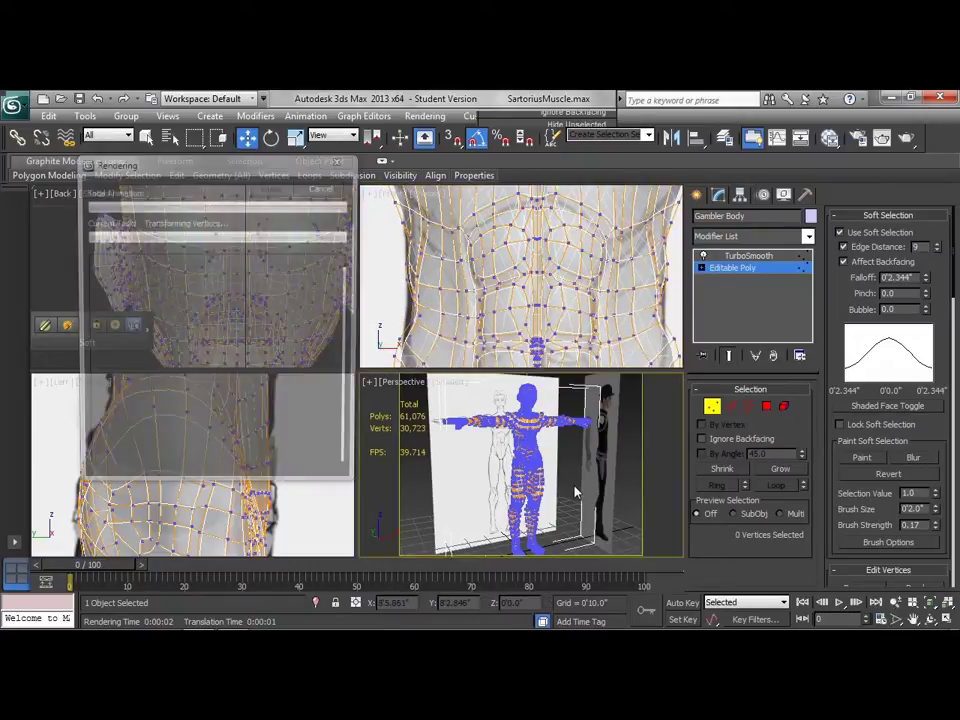